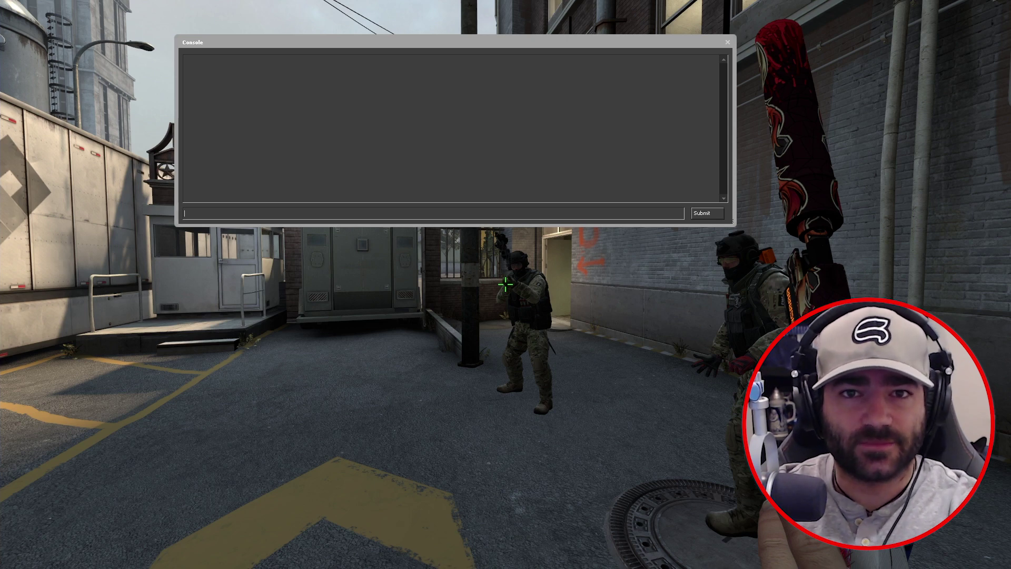
- Add a matteEntity stream named entity with mirv_streams add
left_click(453, 212)
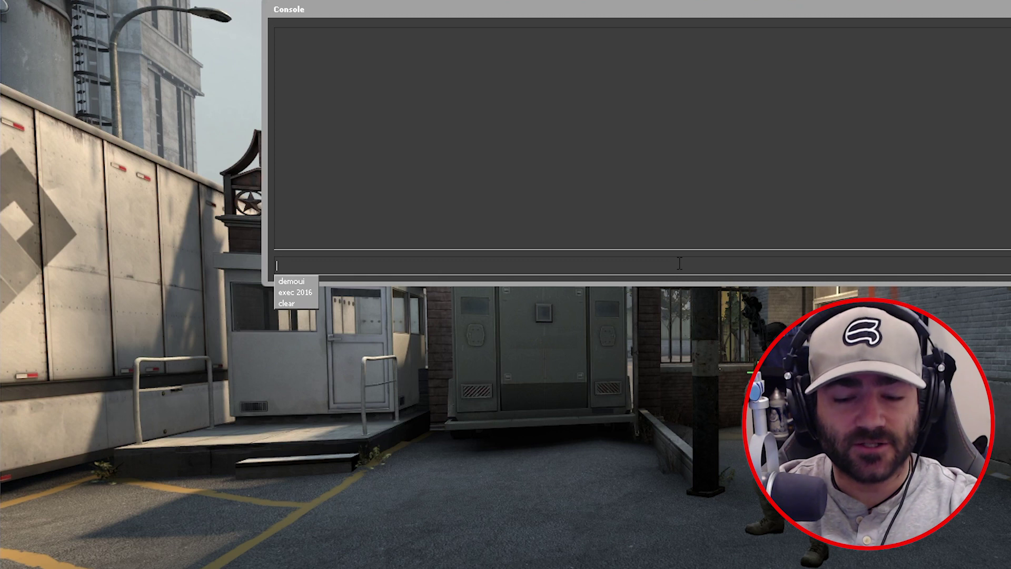
type("mirv_")
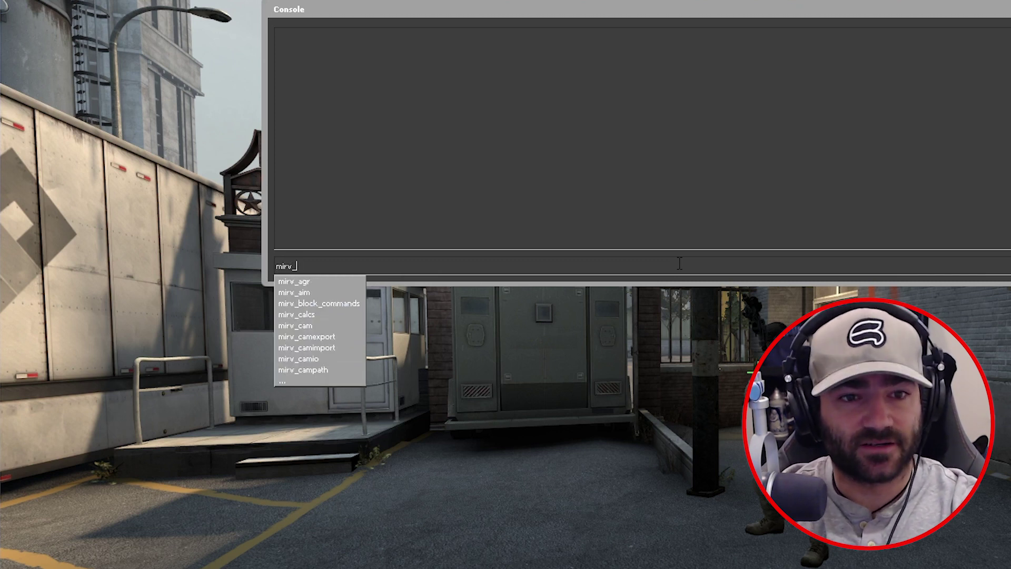
type("streams")
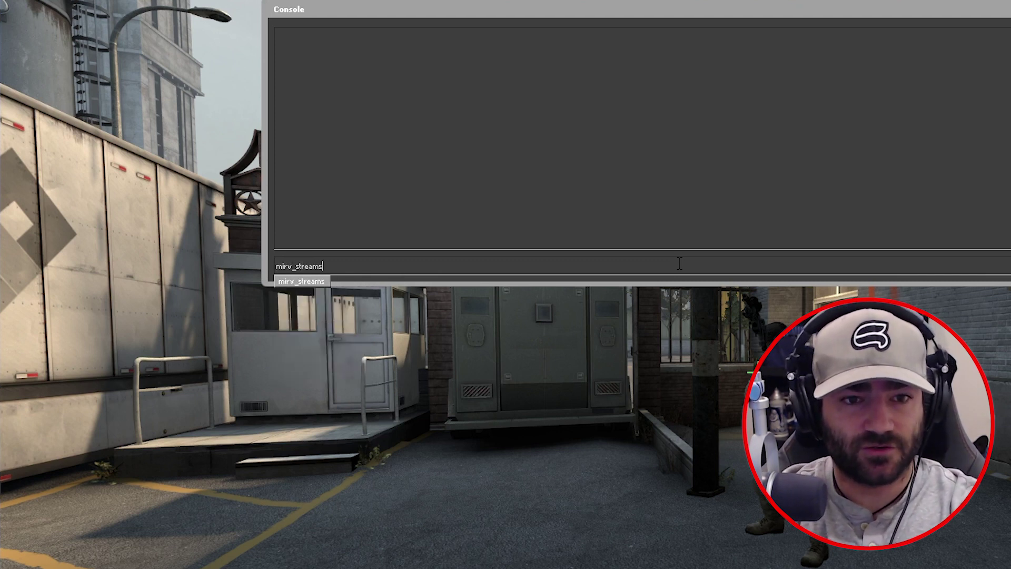
type(" add matt")
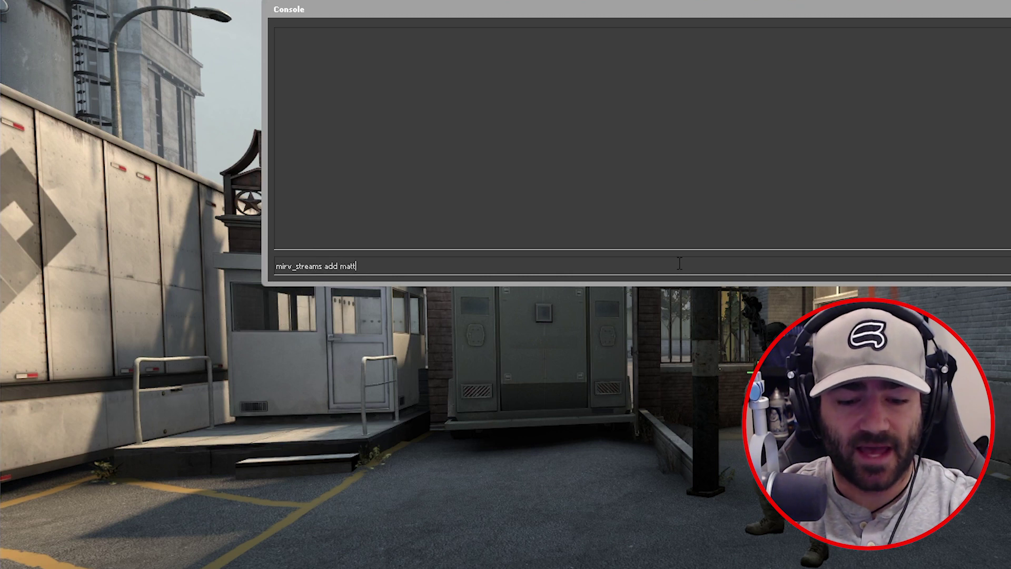
type("eEtntity")
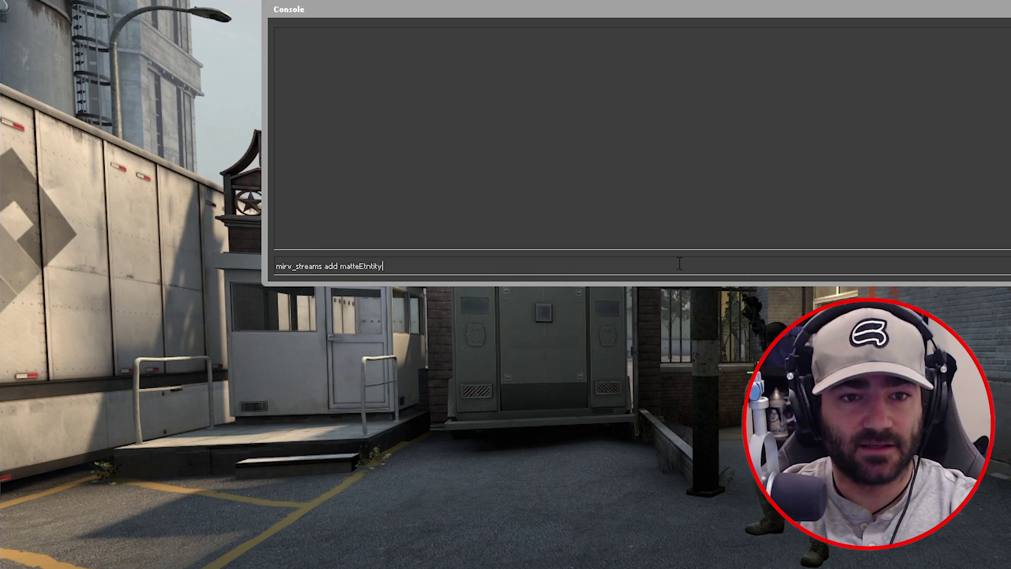
key("BackSpace")
key("BackSpace")
key("BackSpace")
key("BackSpace")
key("BackSpace")
key("BackSpace")
type("ntity")
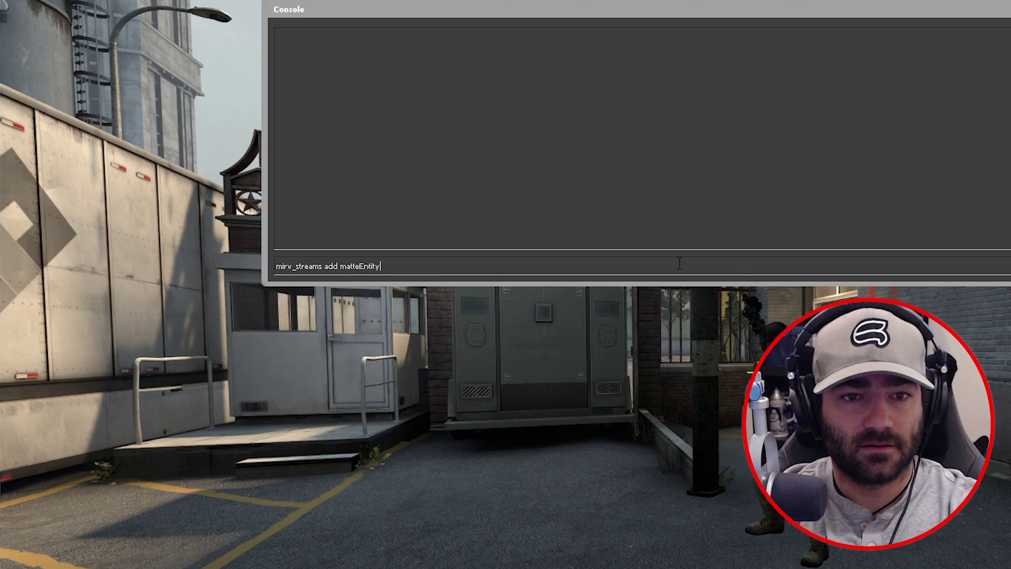
type(" entity")
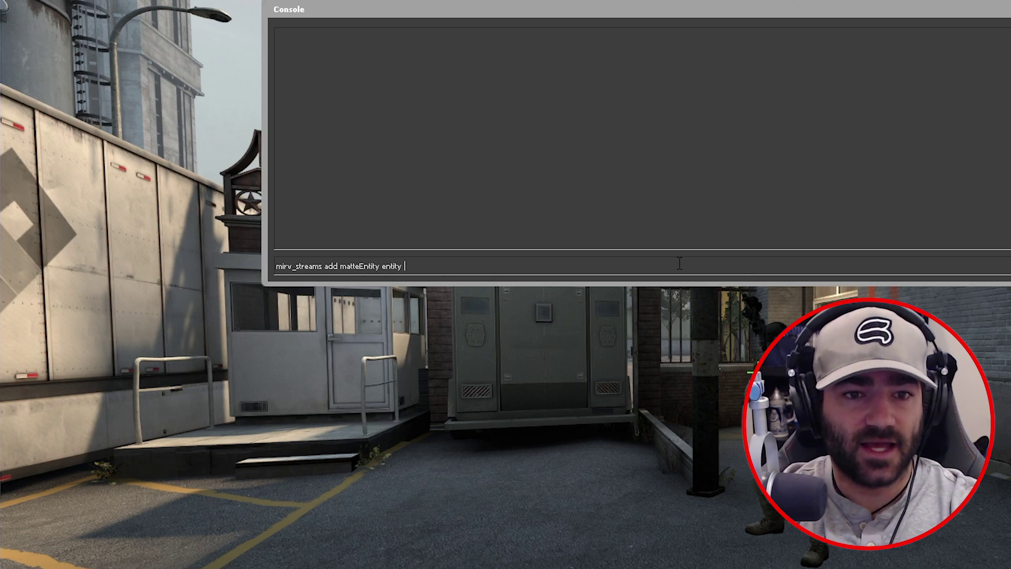
key("Return")
- List all streams, then enter the preview command for the entity stream
type("mi")
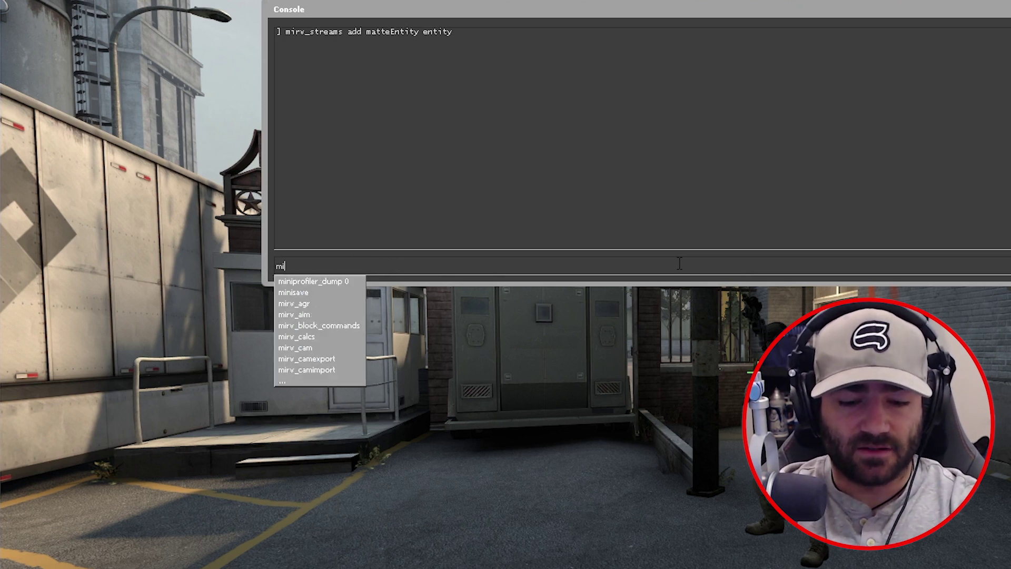
type("rv_streams print")
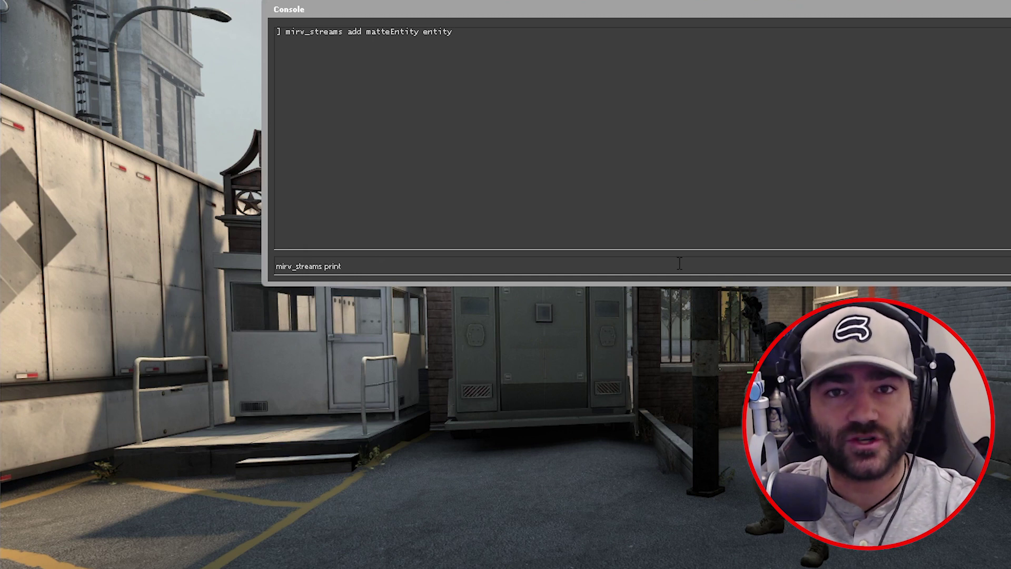
key("Return")
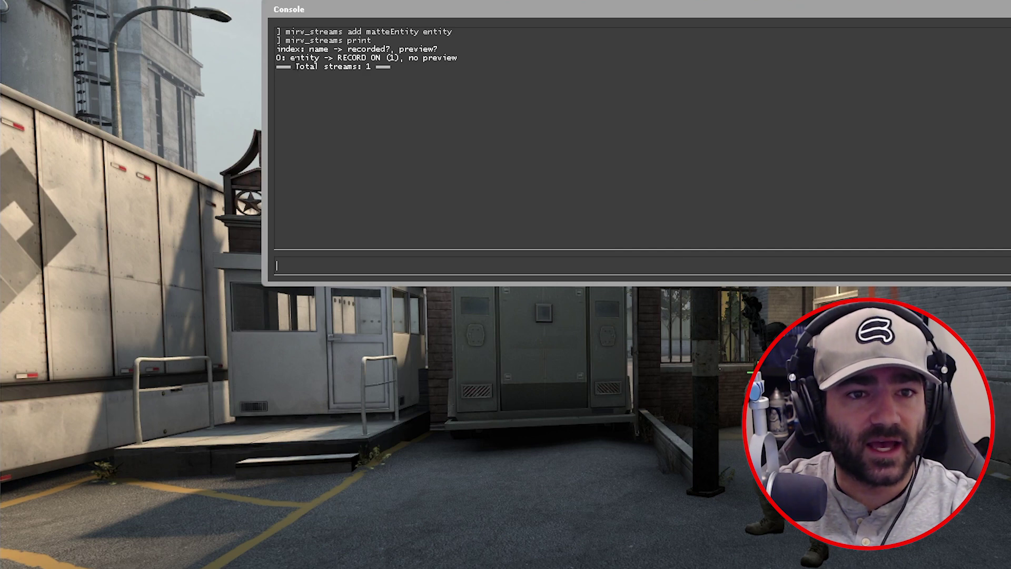
double_click(306, 58)
left_click(365, 108)
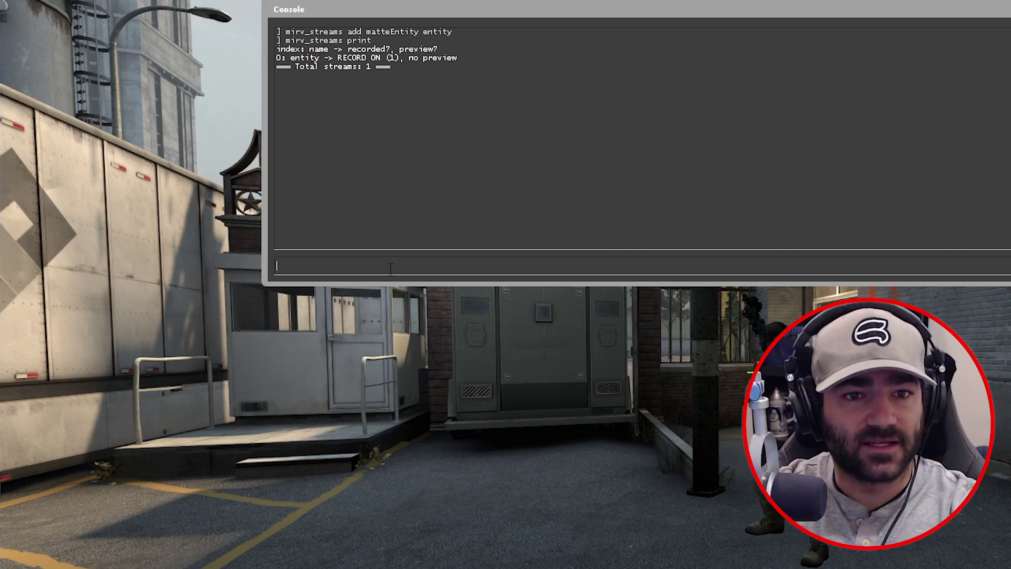
type("mirv_st")
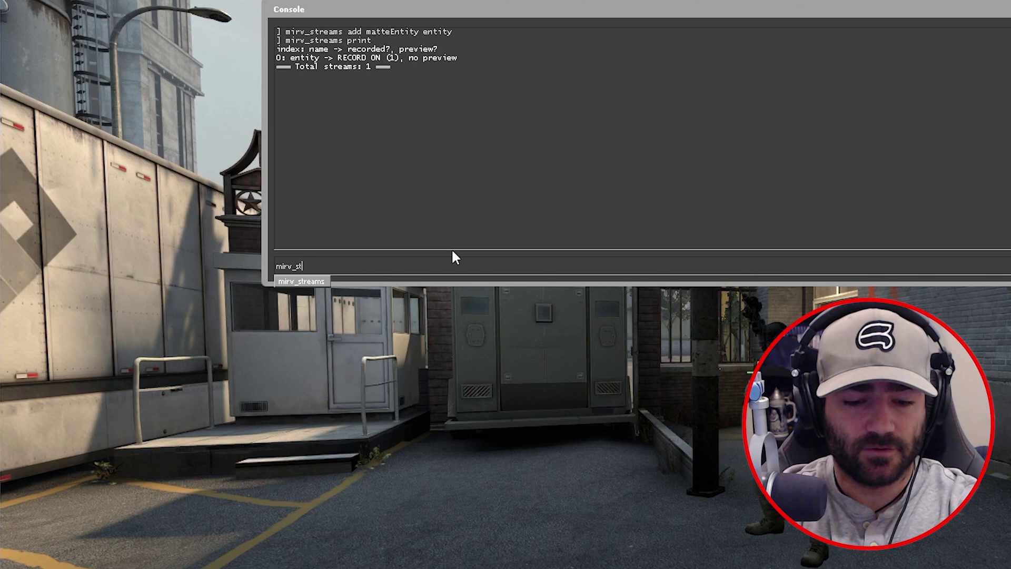
type("reams preview entit")
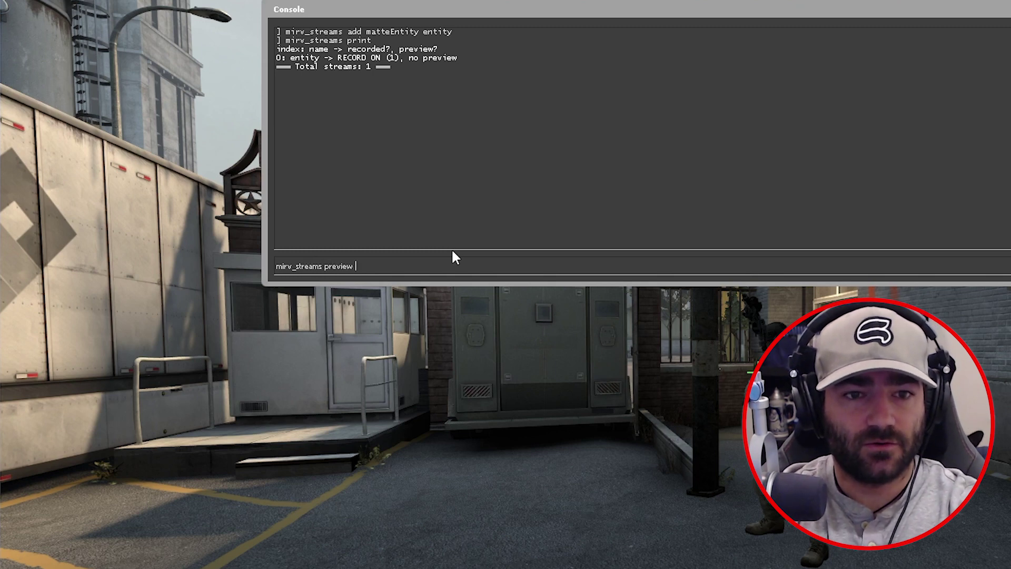
type("y")
key("Return")
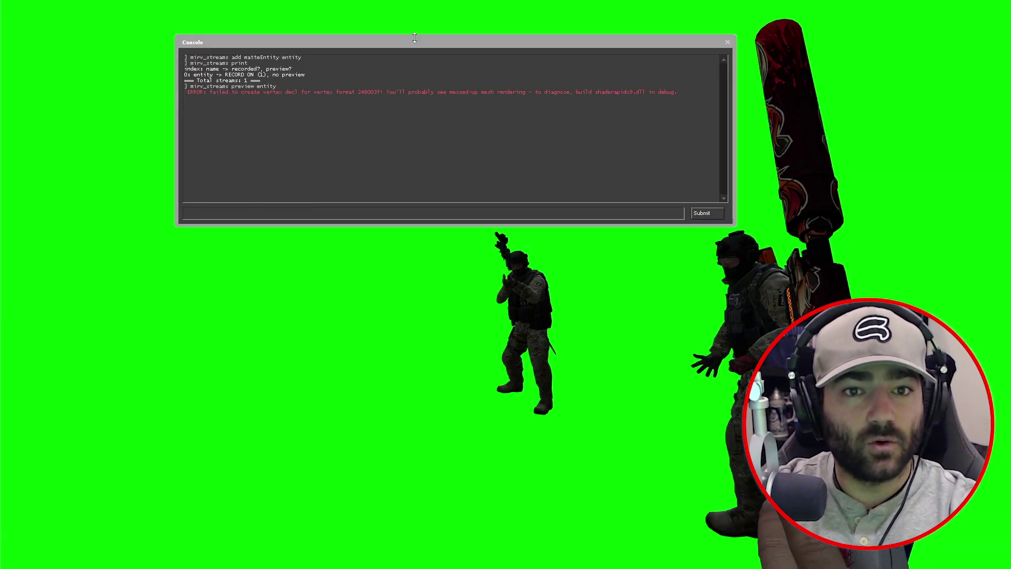
left_click_drag(415, 37, 396, 115)
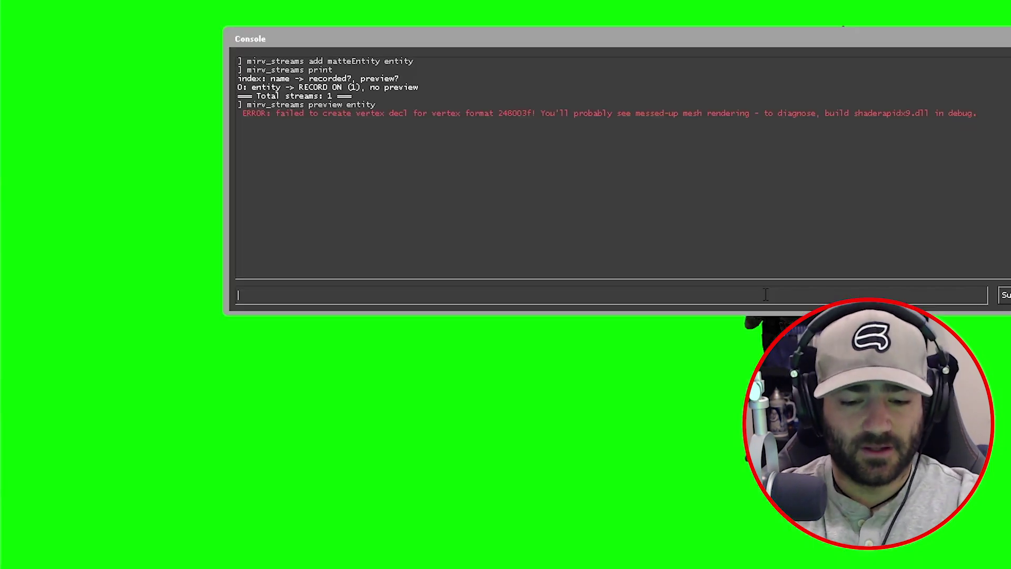
- Create a replace action 'blue' using the afx/white material with overrideColor=0 0 1
type("mirv_stre")
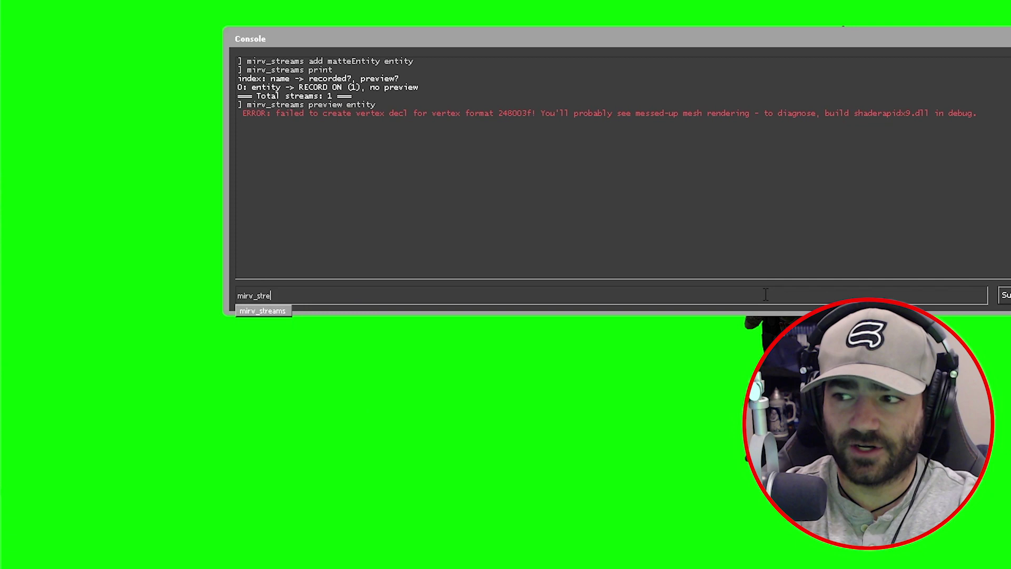
type("ams actio")
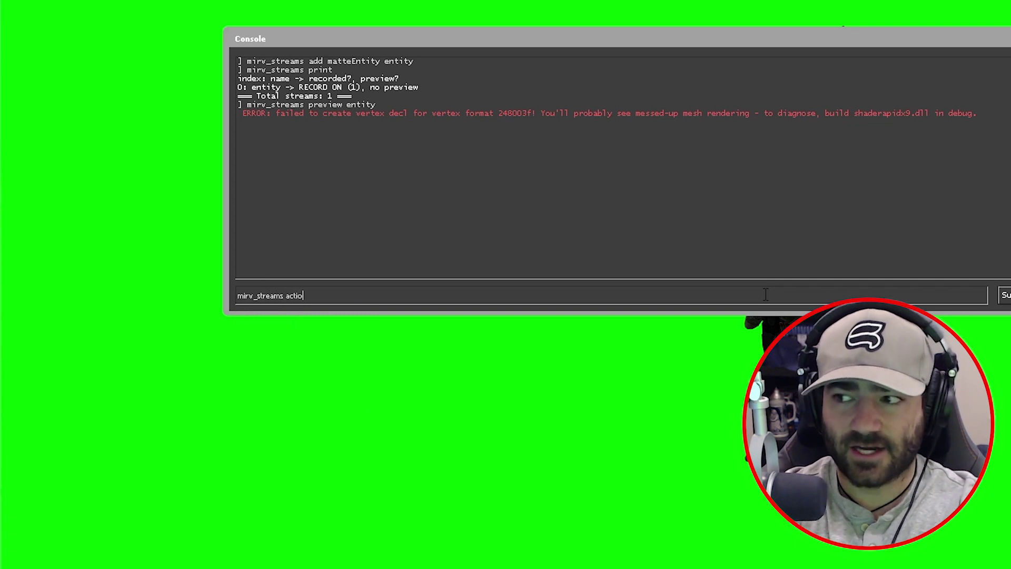
type("ns add replace name")
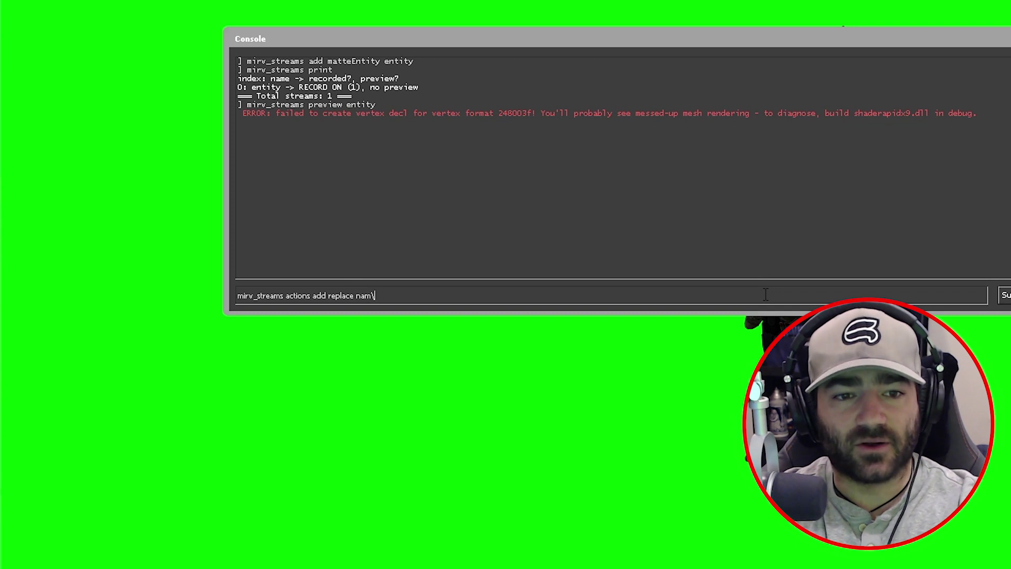
key("BackSpace")
key("BackSpace")
key("BackSpace")
key("BackSpace")
type("black")
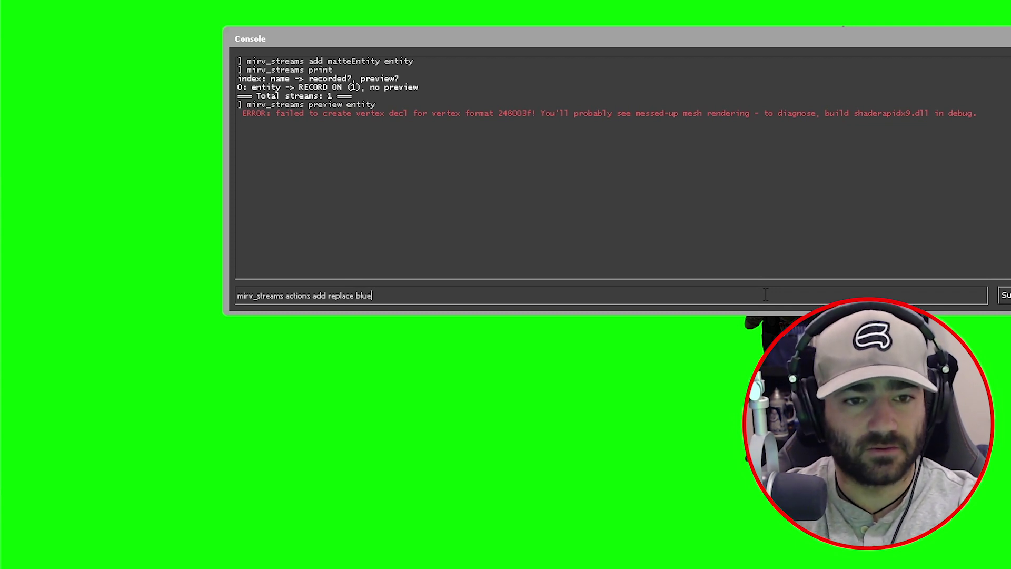
key("BackSpace")
key("BackSpace")
key("BackSpace")
key("BackSpace")
key("BackSpace")
type("name")
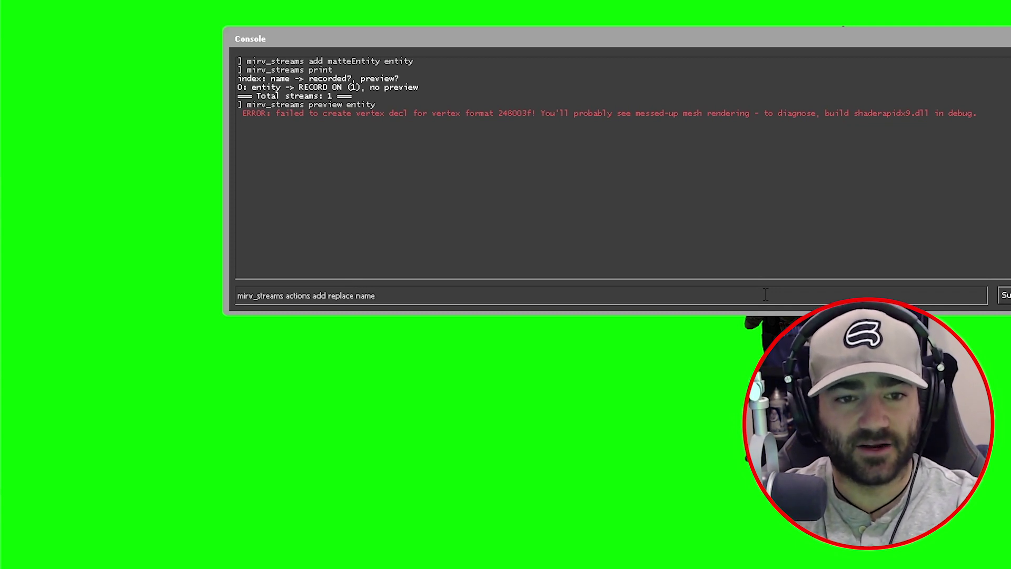
key("BackSpace")
key("BackSpace")
key("BackSpace")
key("BackSpace")
type("blue ")
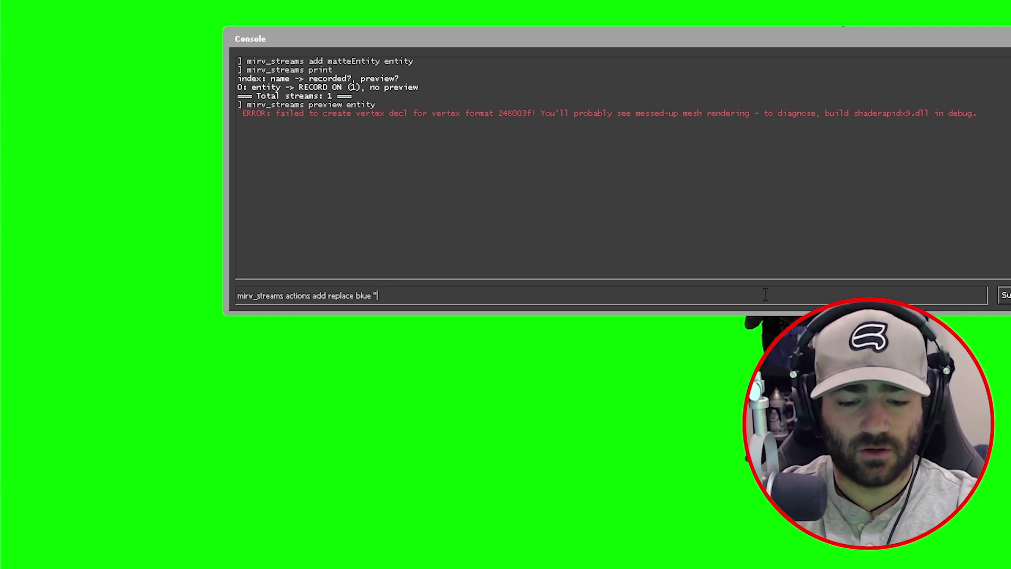
type("\"afx")
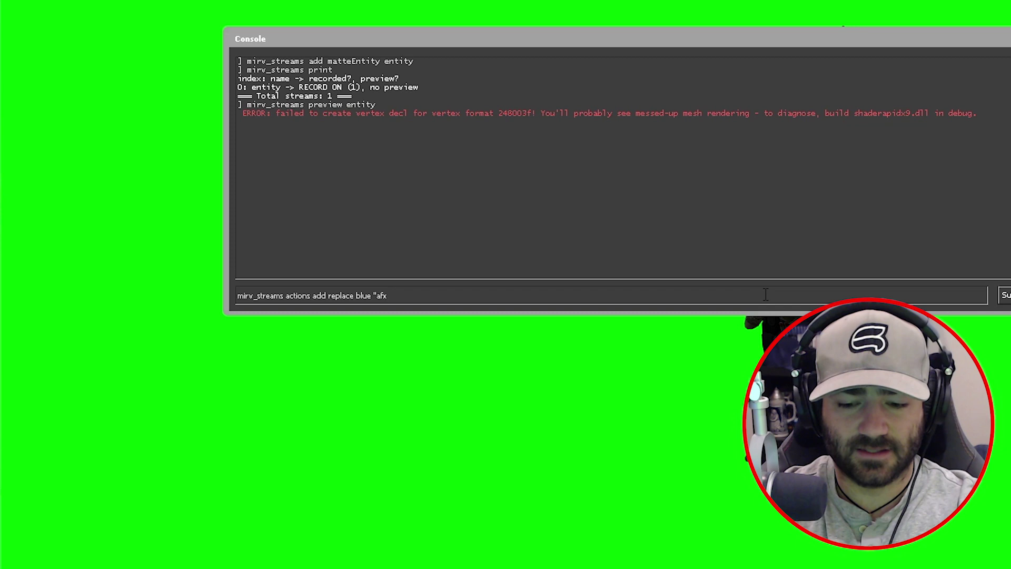
type("/white\"")
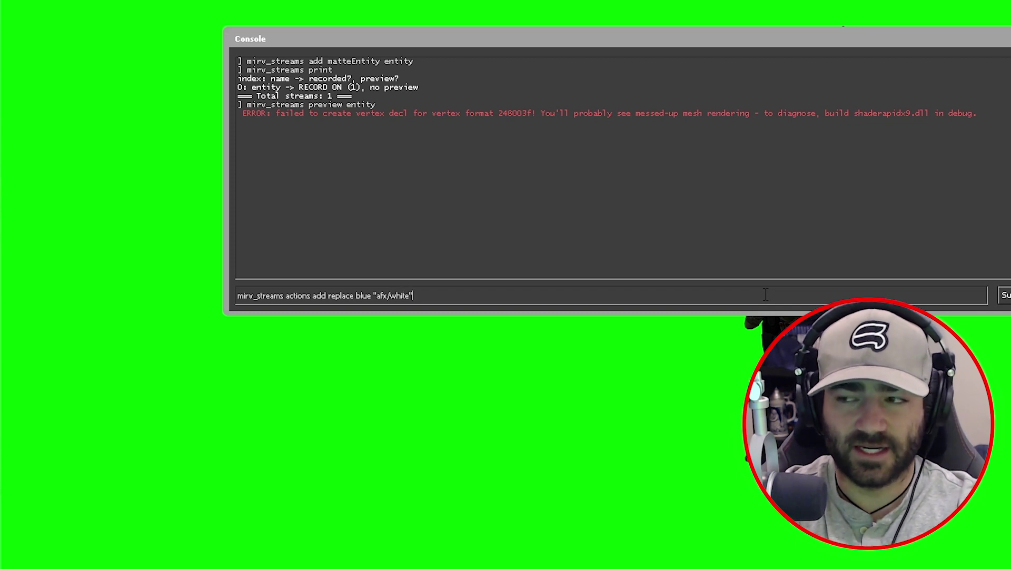
type(" \"")
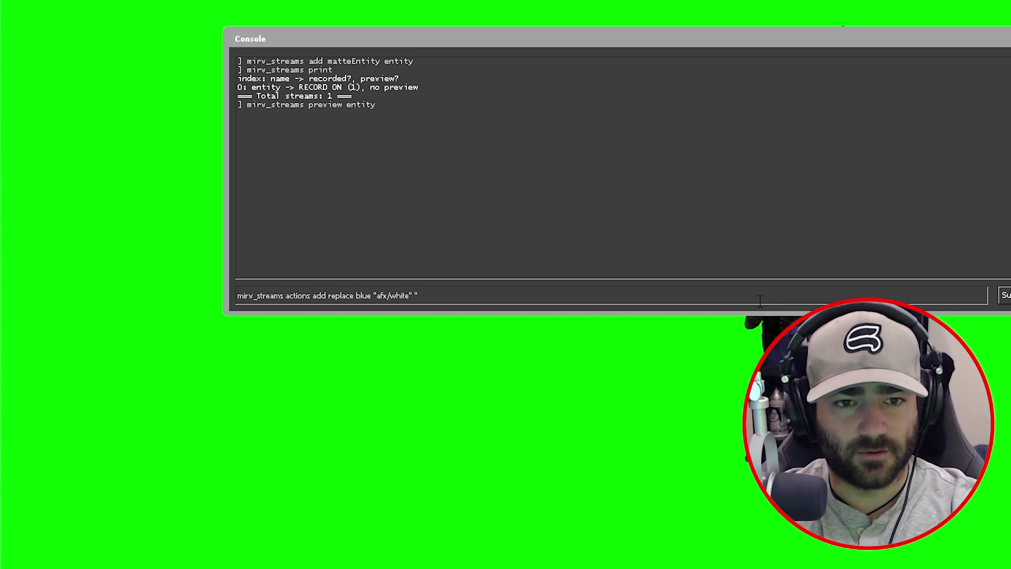
type("override")
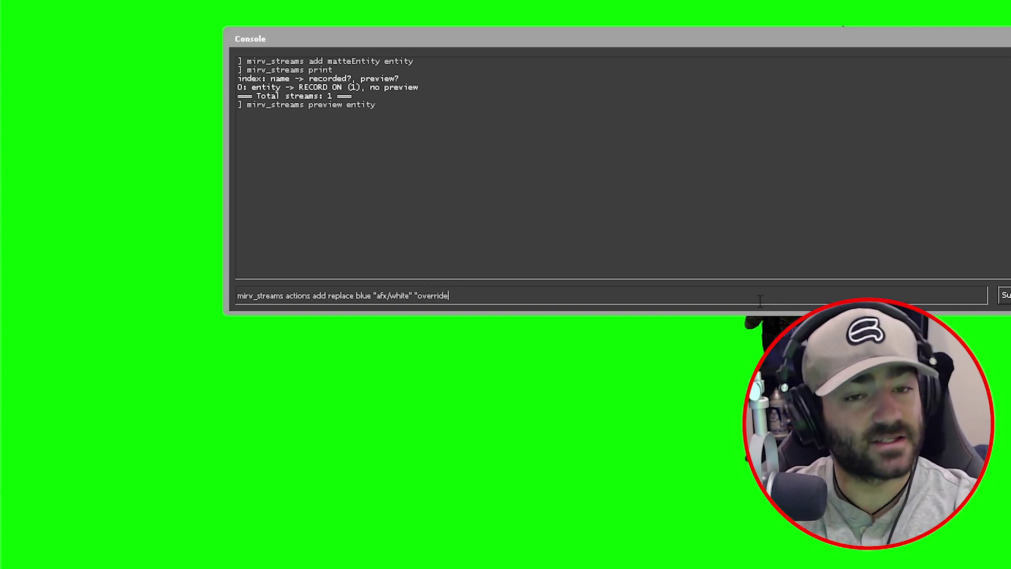
type("C")
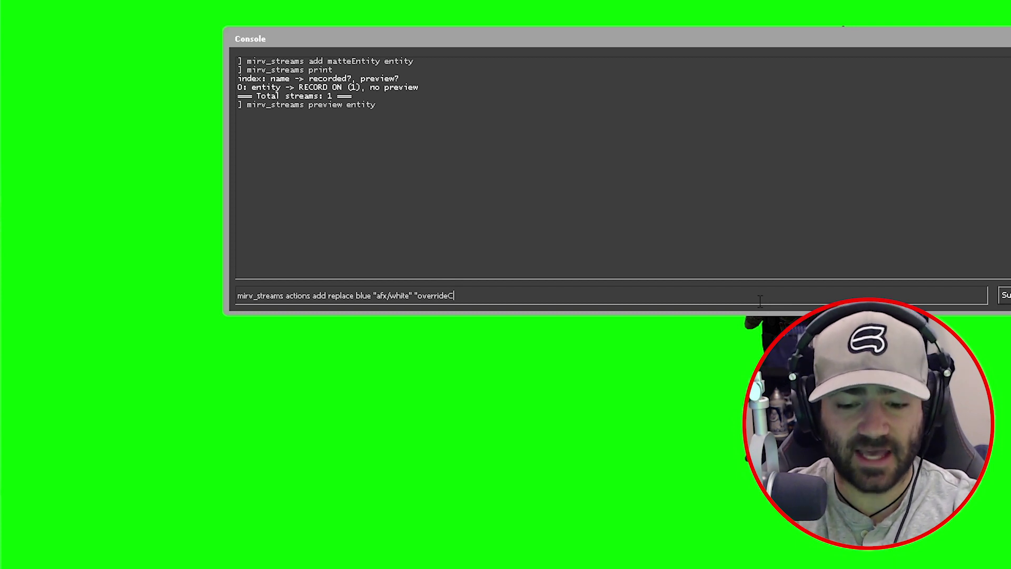
type("olor")
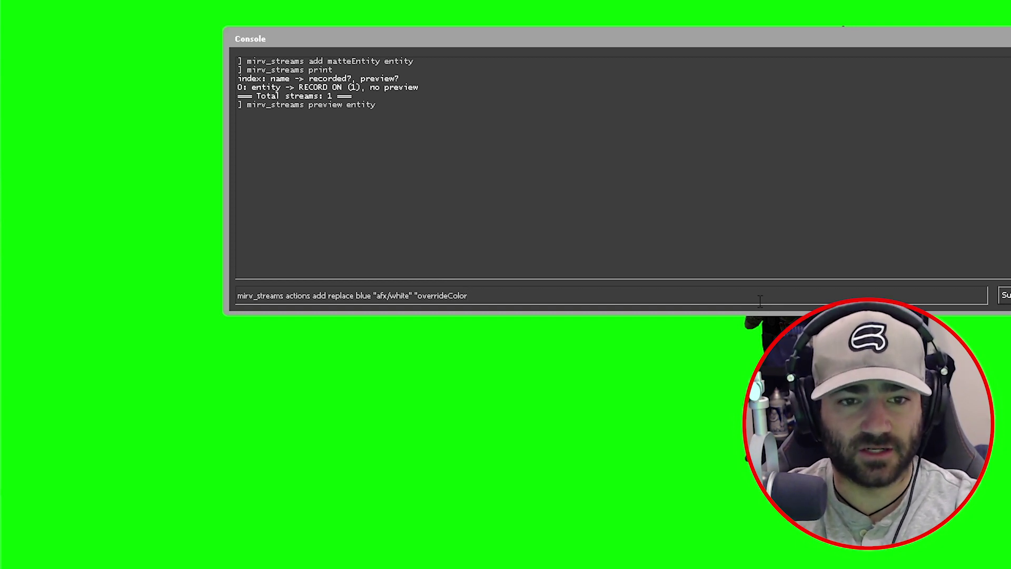
type("=")
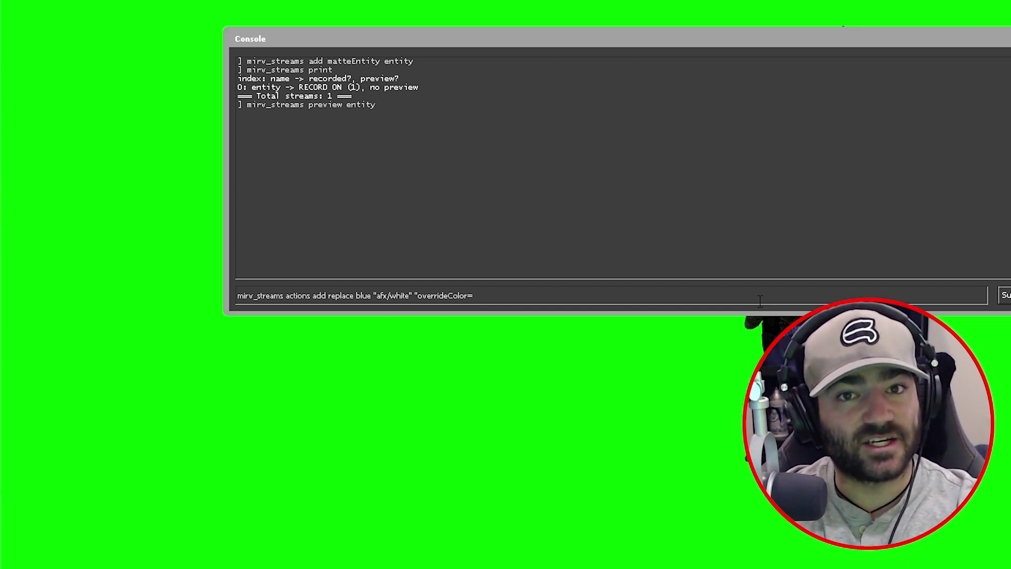
type("r ")
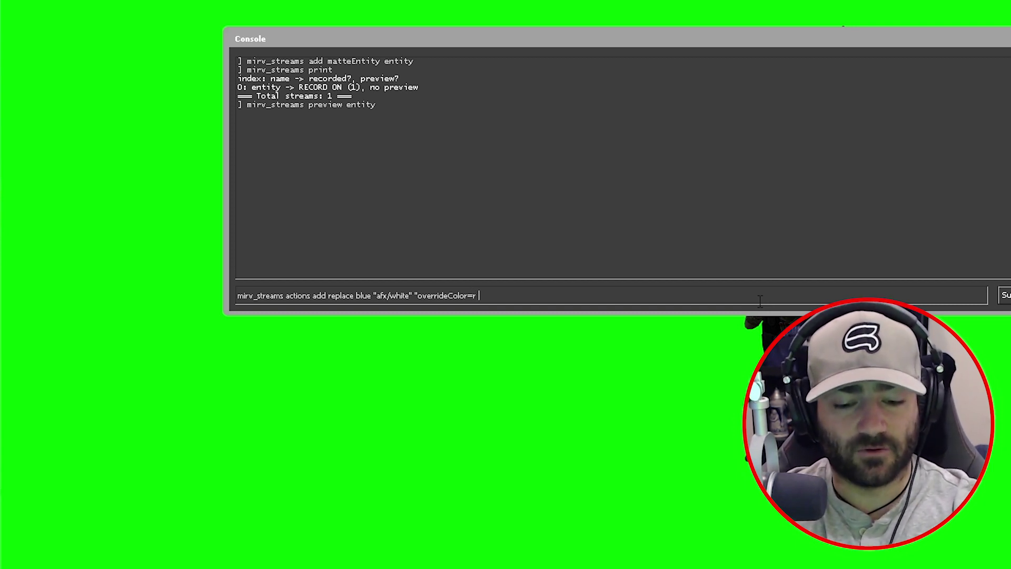
type("g b")
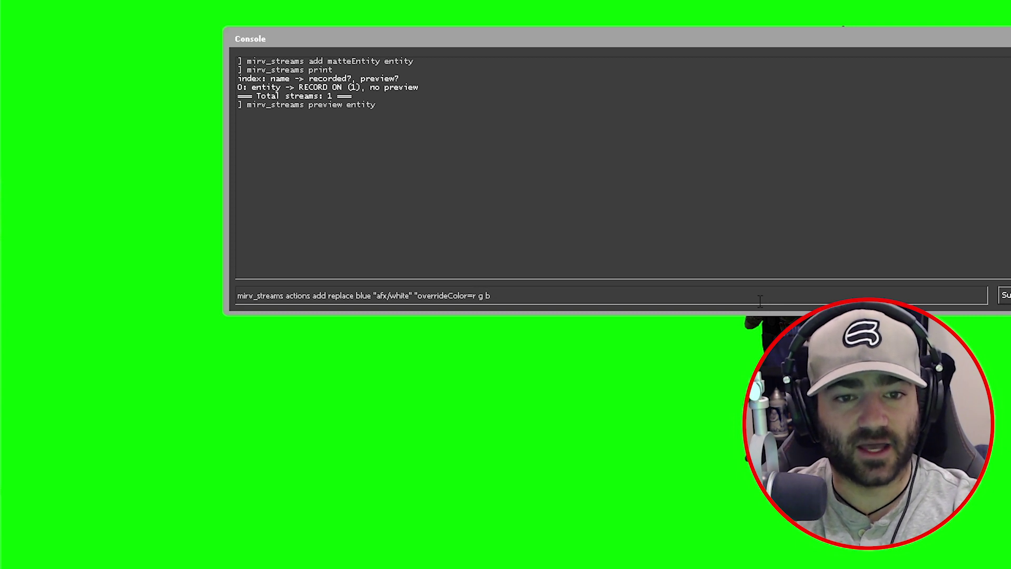
key("BackSpace")
key("BackSpace")
key("BackSpace")
key("BackSpace")
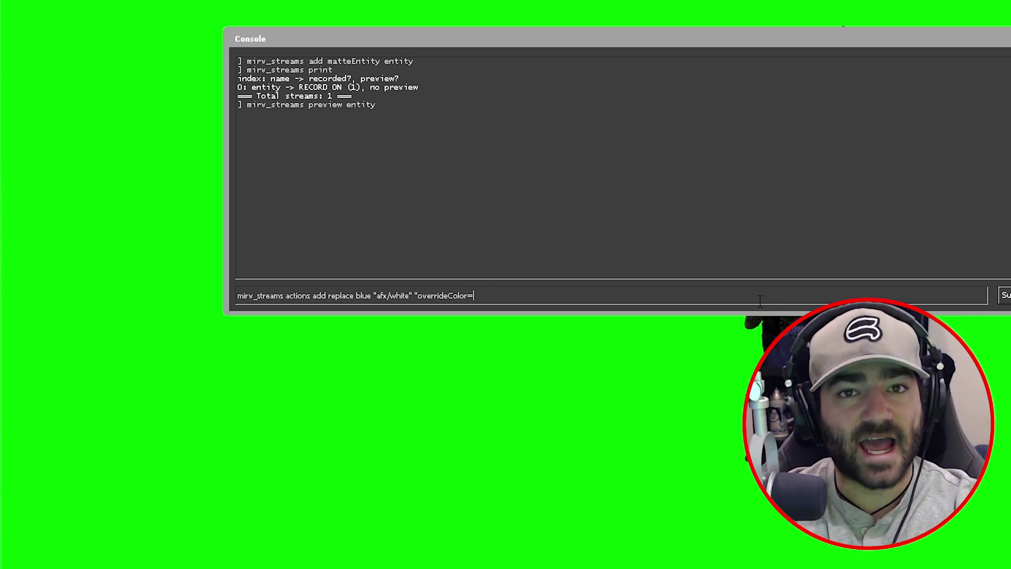
type("0")
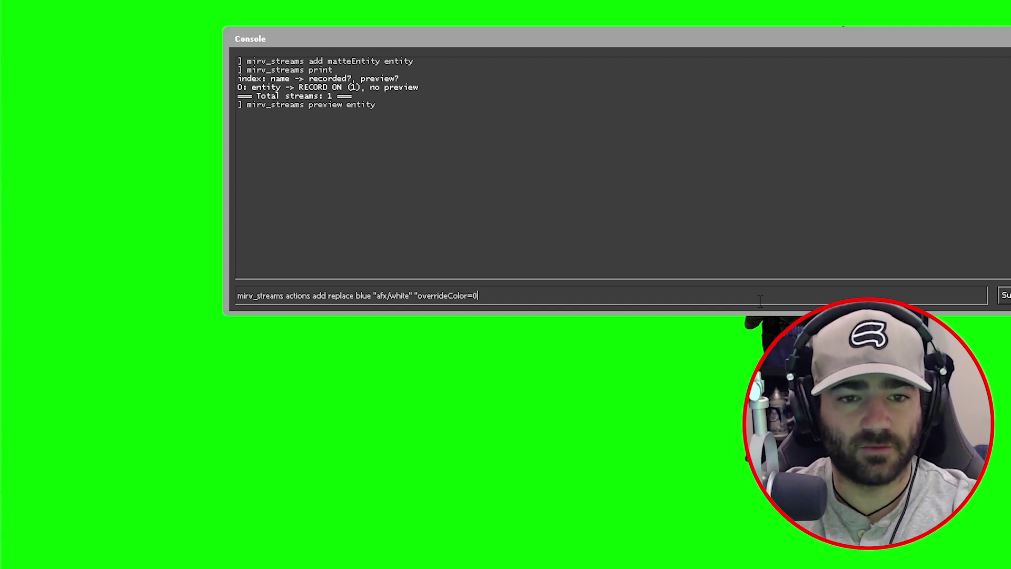
type(" 1 0")
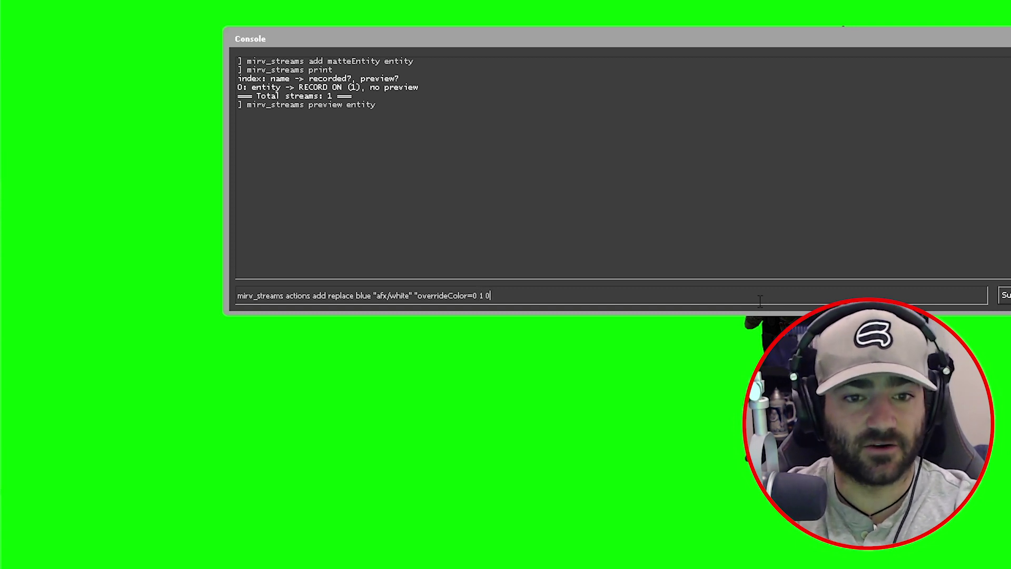
key("BackSpace")
key("BackSpace")
key("BackSpace")
key("BackSpace")
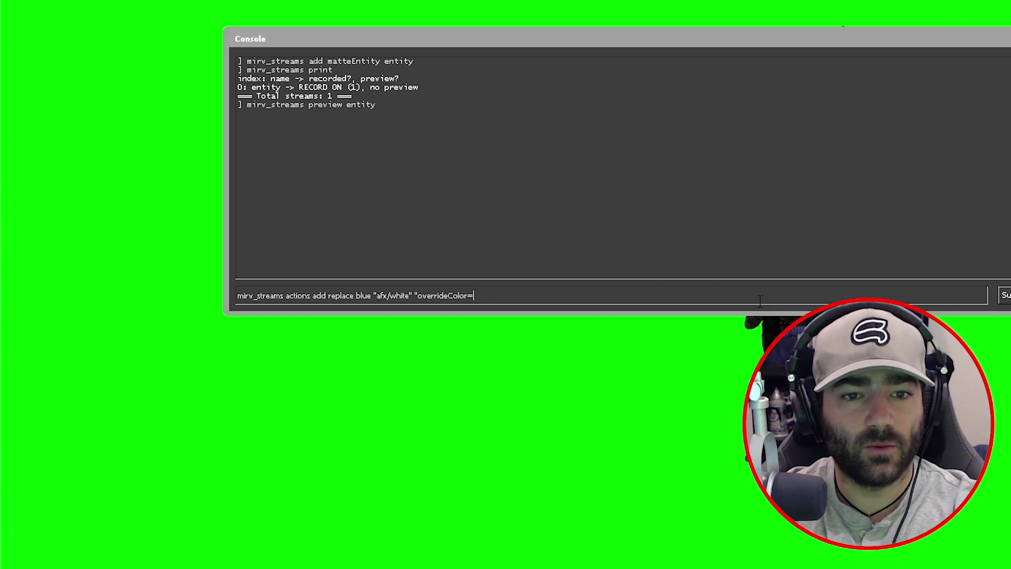
type("0 1")
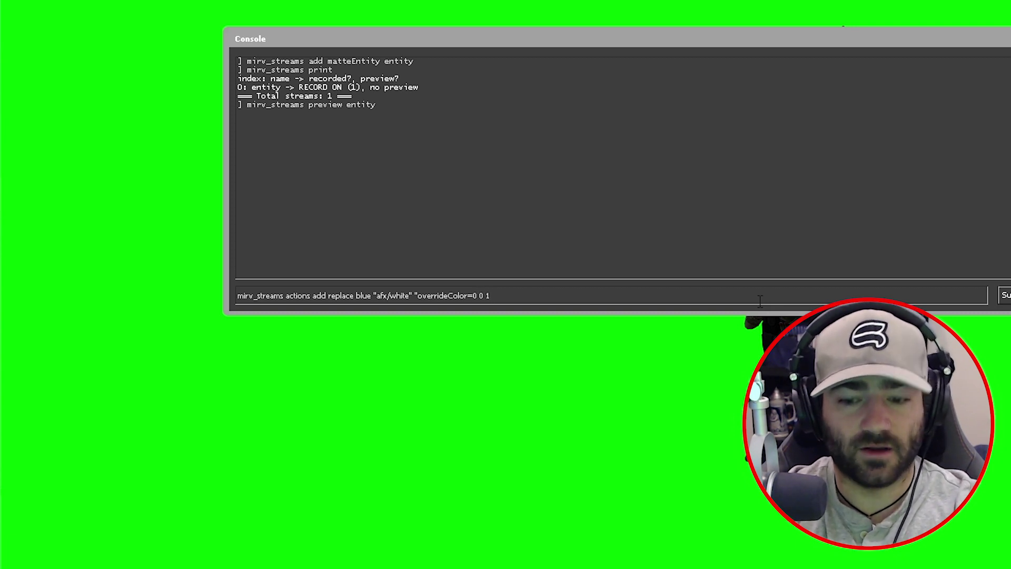
type("\"")
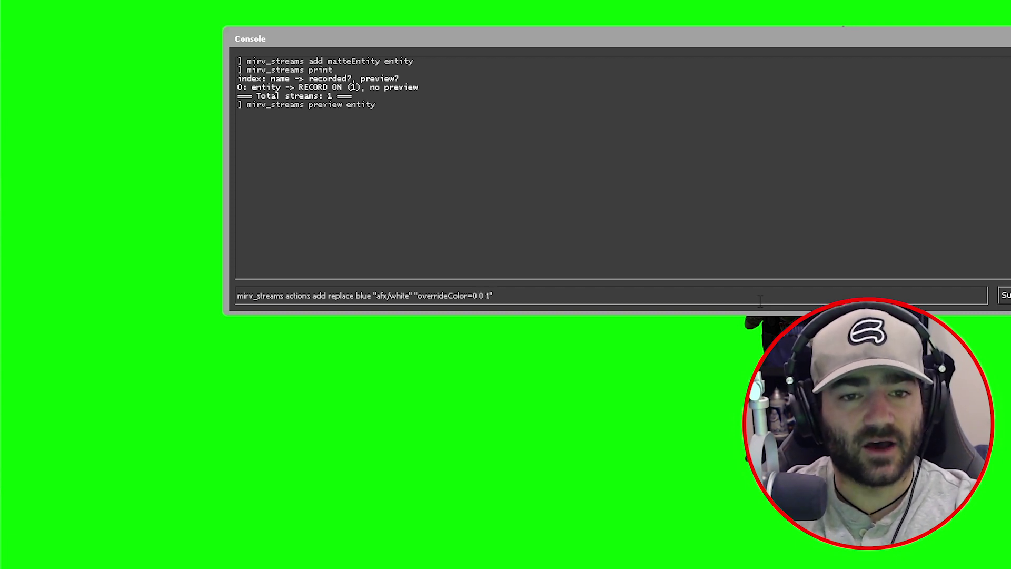
key("Return")
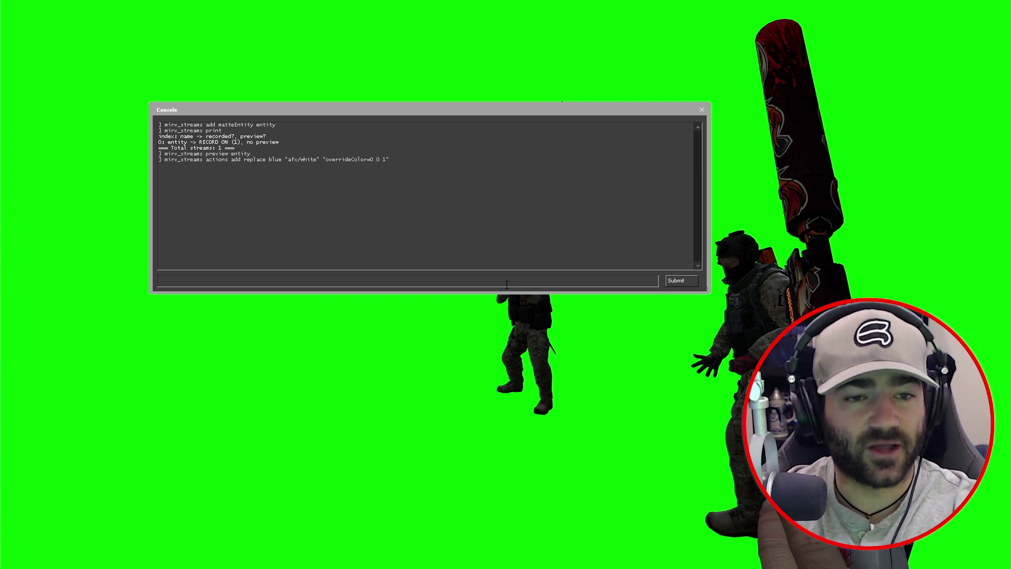
- Print the entity stream's editable properties with mirv_streams edit entity
key("Up")
type("mir")
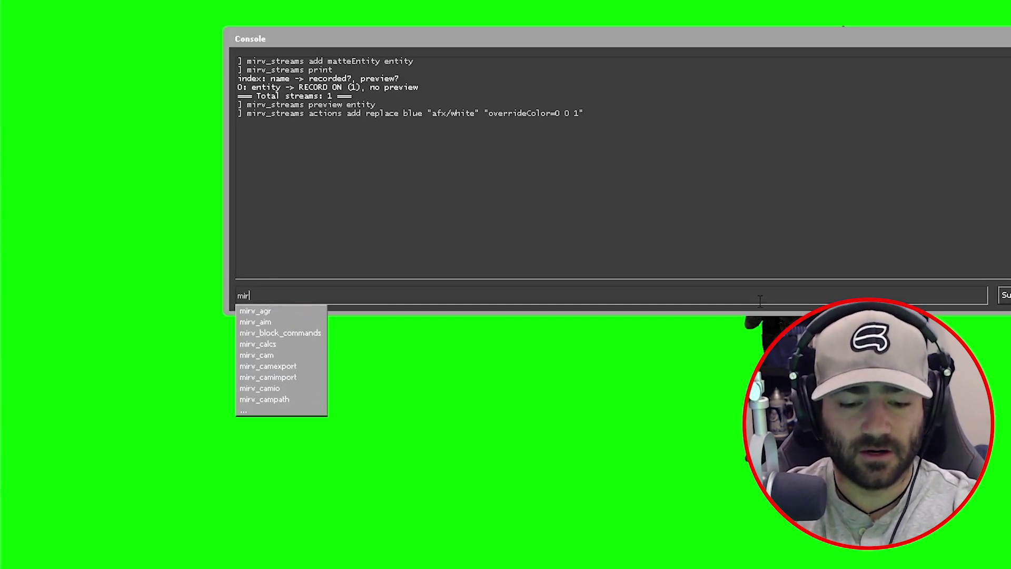
type("v_streams ")
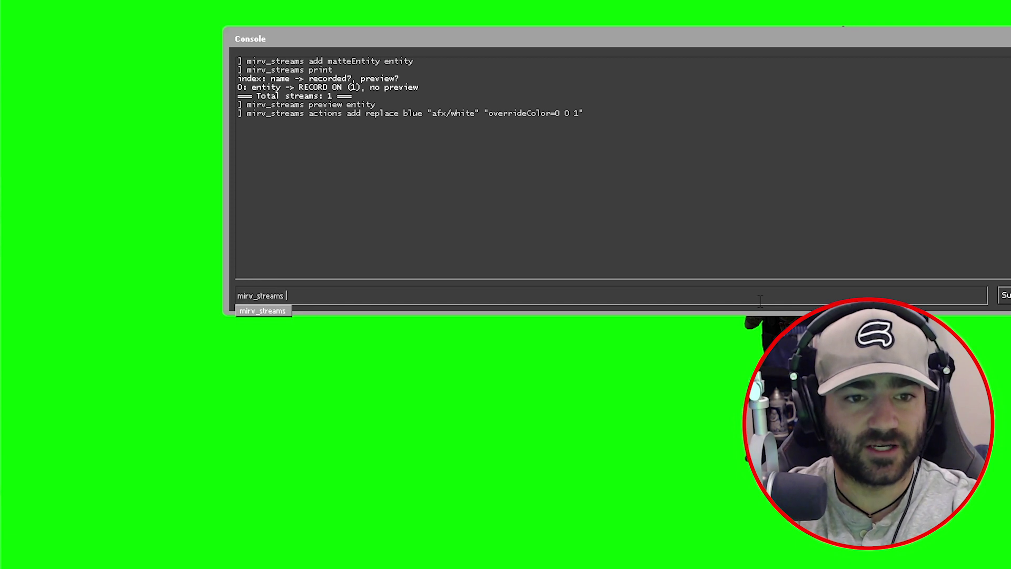
type("edit entity")
key("Return")
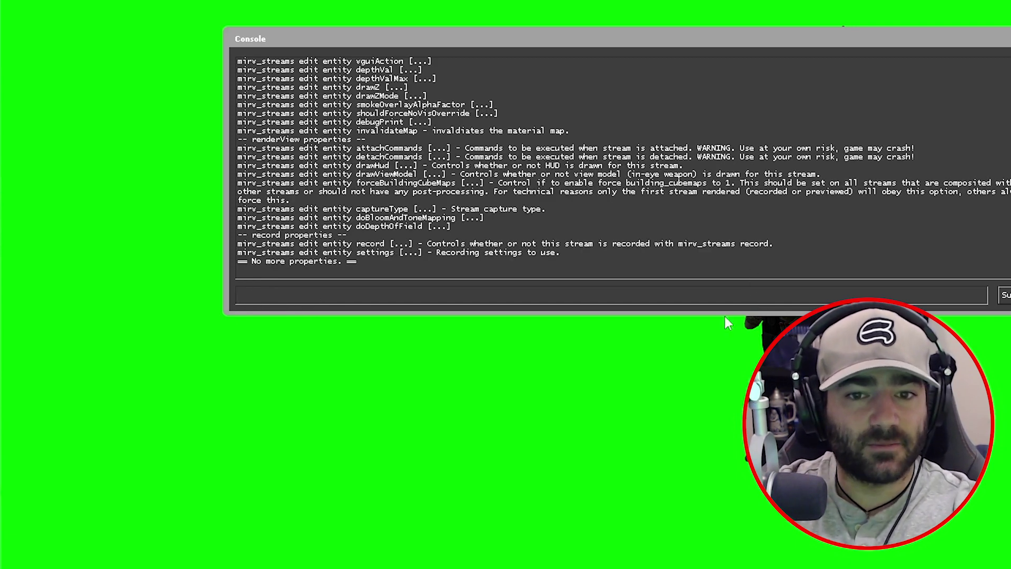
- Set the entity stream's worldTexturesAction to blue so the map renders solid blue
left_click_drag(734, 313, 734, 552)
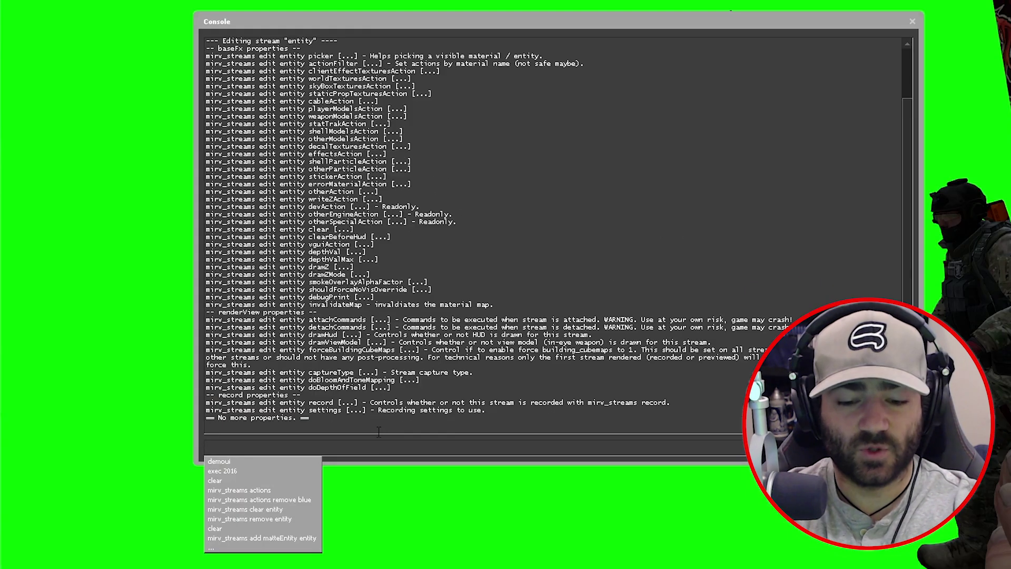
type("mirv_sty")
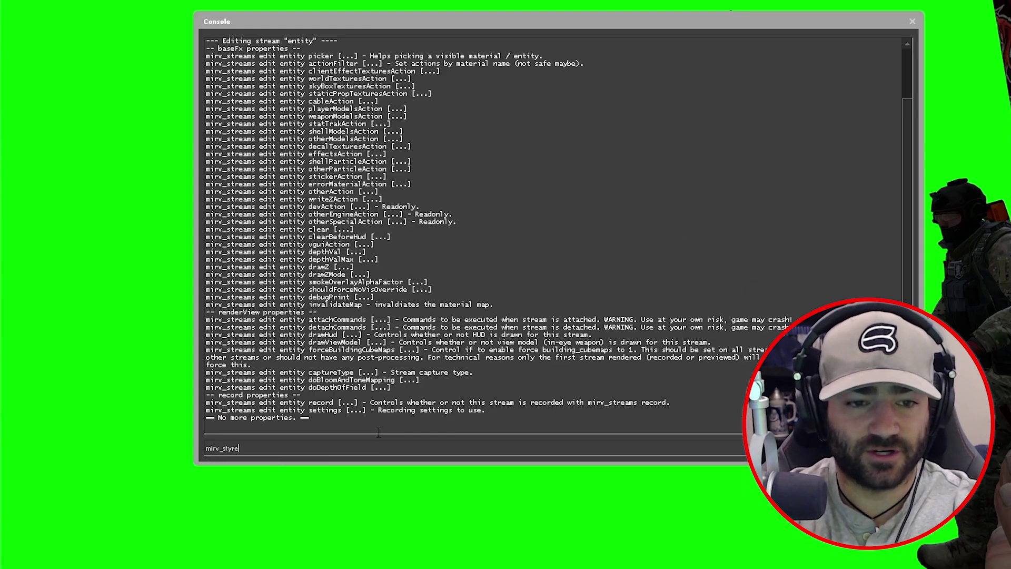
key("BackSpace")
type("reams")
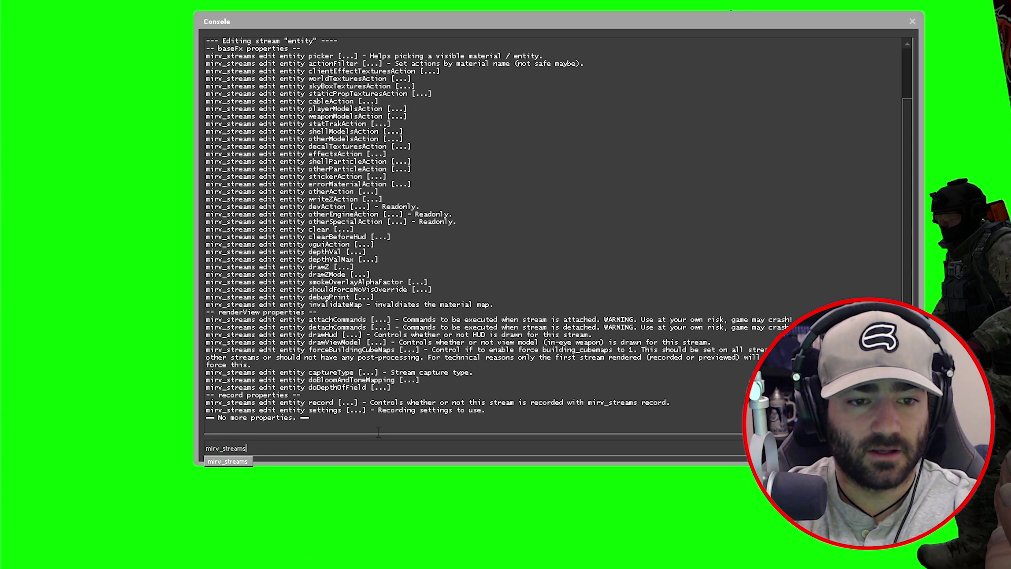
type(" edit entity")
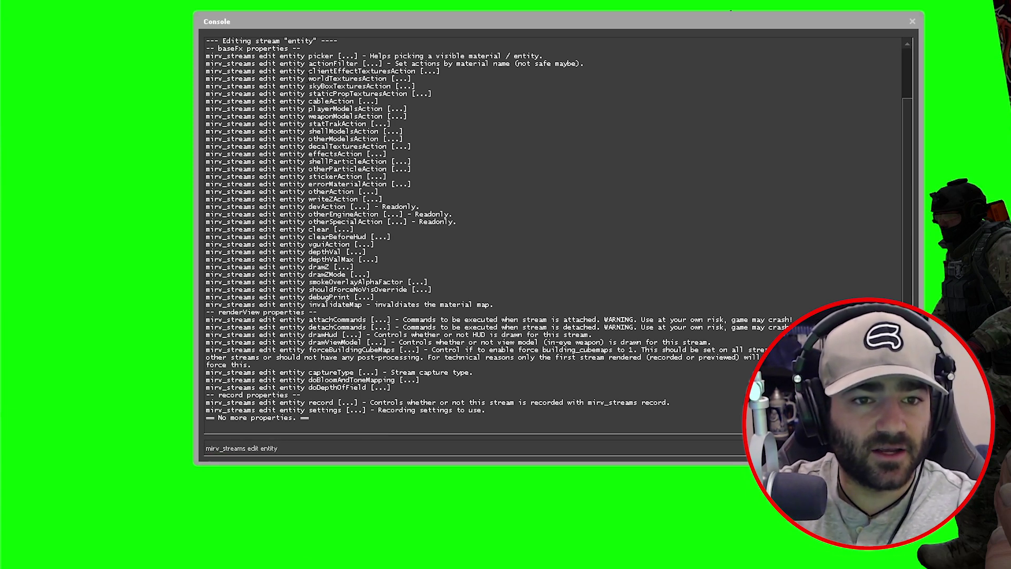
left_click_drag(309, 79, 386, 78)
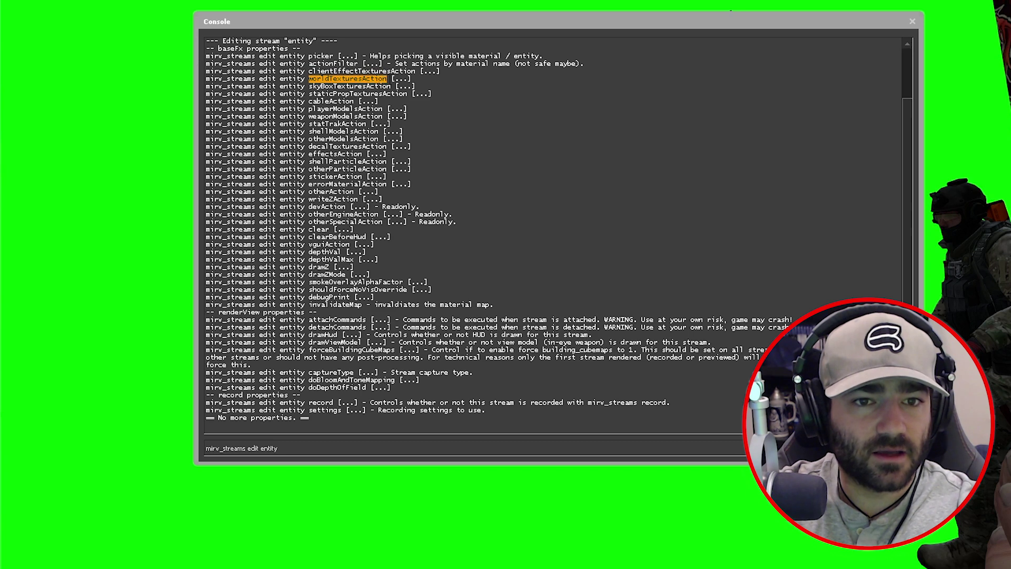
left_click(295, 450)
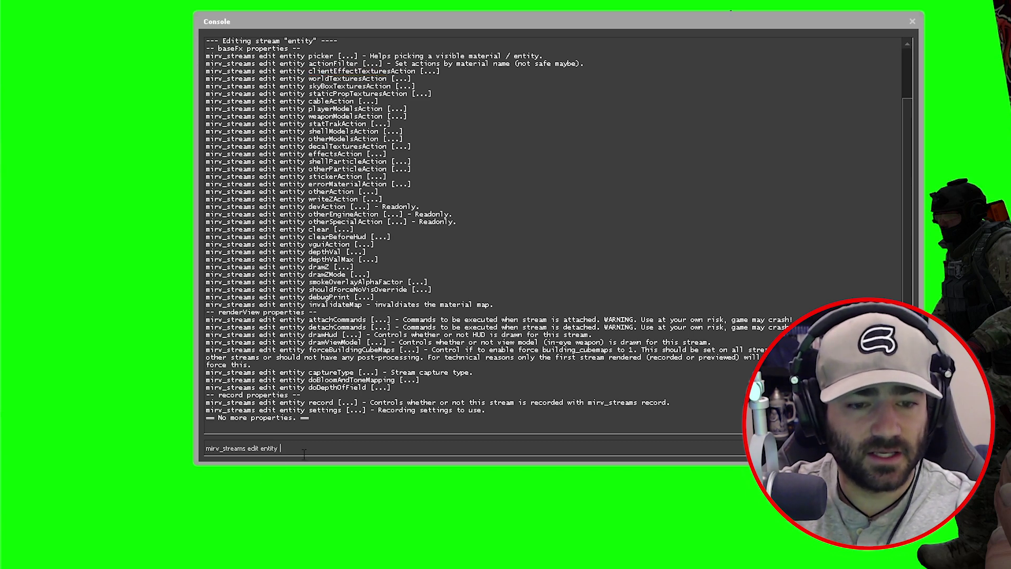
type("worldTexturesAction")
type("blue")
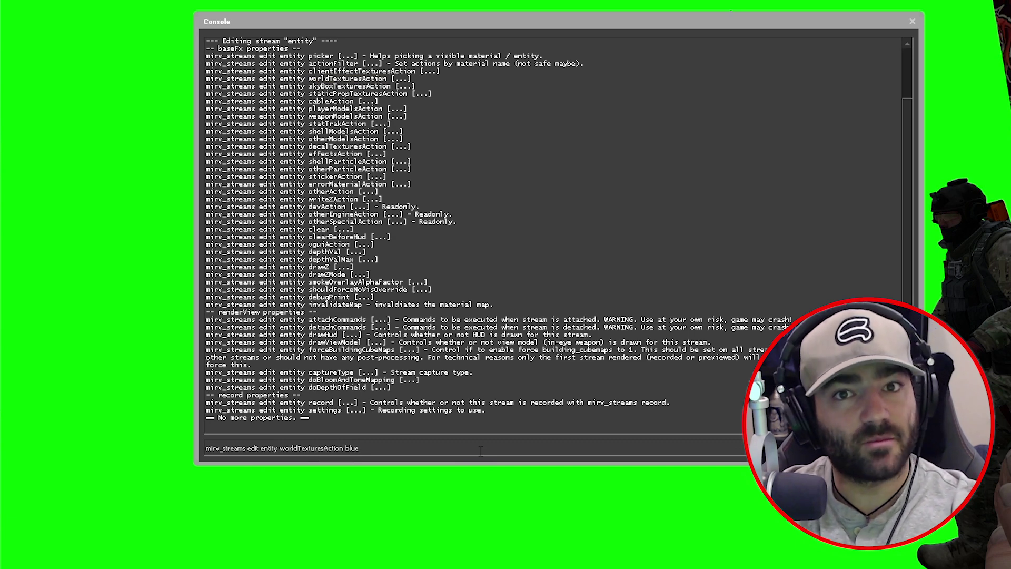
key("Return")
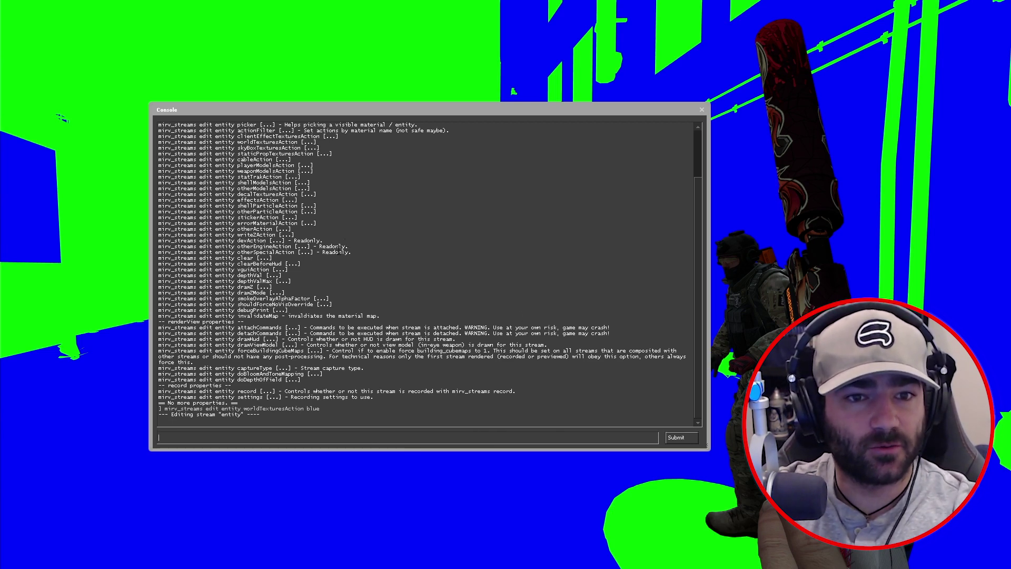
- Set the entity stream's skyBoxTexturesAction to blue as well
key("Up")
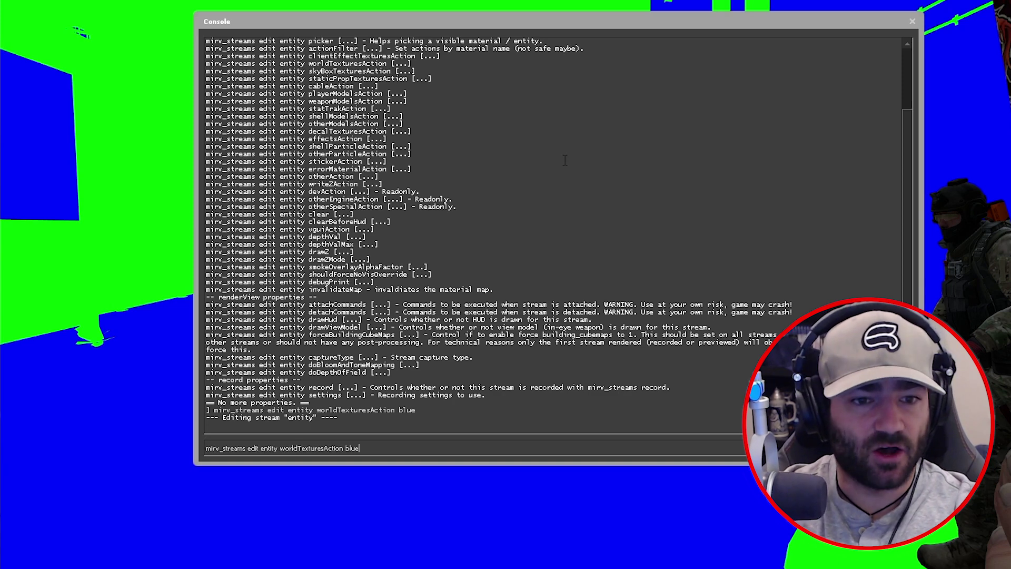
key("Left")
key("Left")
key("Left")
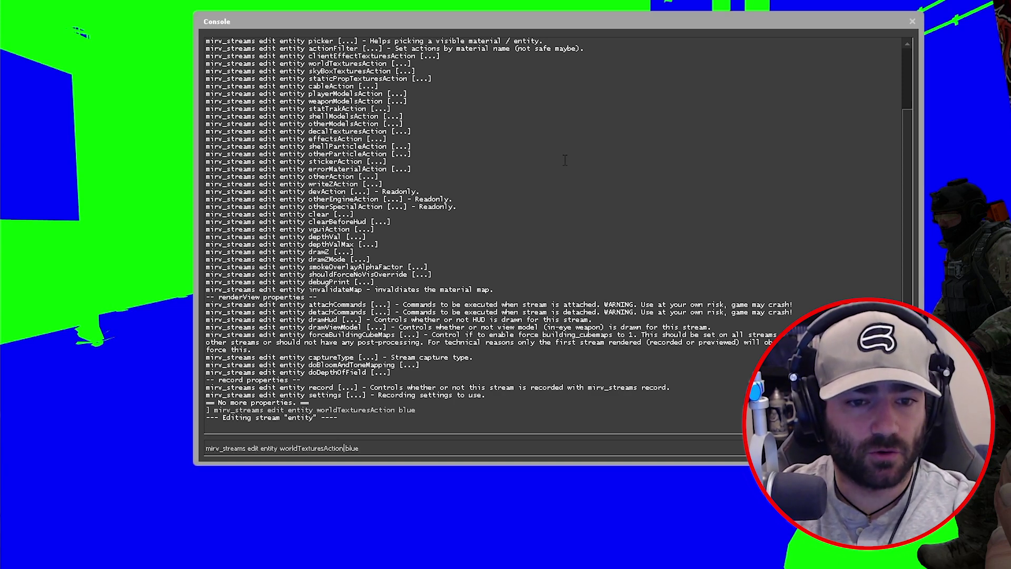
key("BackSpace")
key("BackSpace")
key("BackSpace")
key("BackSpace")
key("BackSpace")
key("BackSpace")
key("BackSpace")
key("BackSpace")
key("BackSpace")
key("BackSpace")
key("BackSpace")
key("BackSpace")
key("BackSpace")
key("BackSpace")
key("BackSpace")
key("BackSpace")
key("BackSpace")
key("BackSpace")
key("BackSpace")
key("BackSpace")
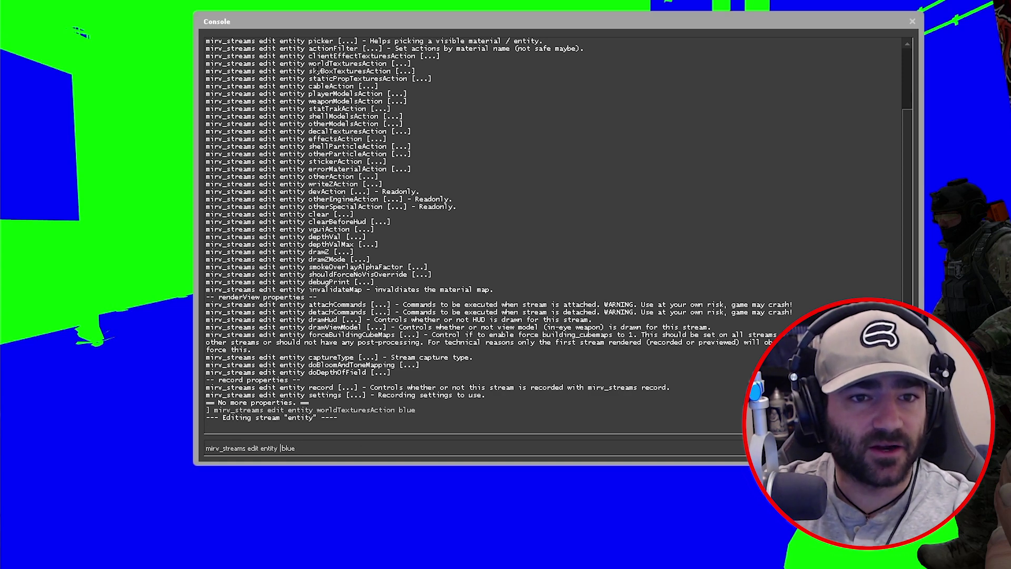
left_click_drag(308, 70, 391, 70)
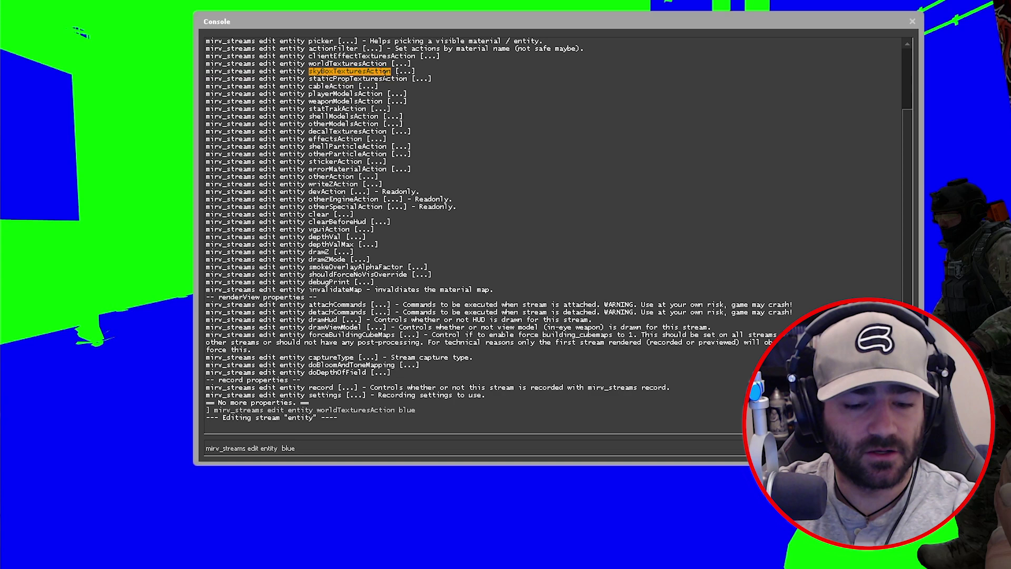
left_click(462, 434)
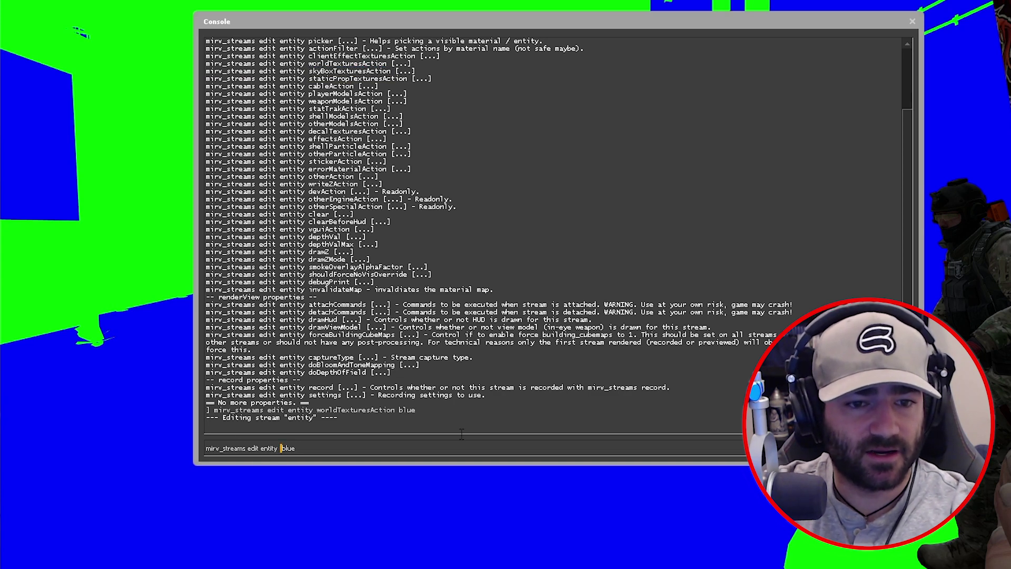
key("ctrl+v")
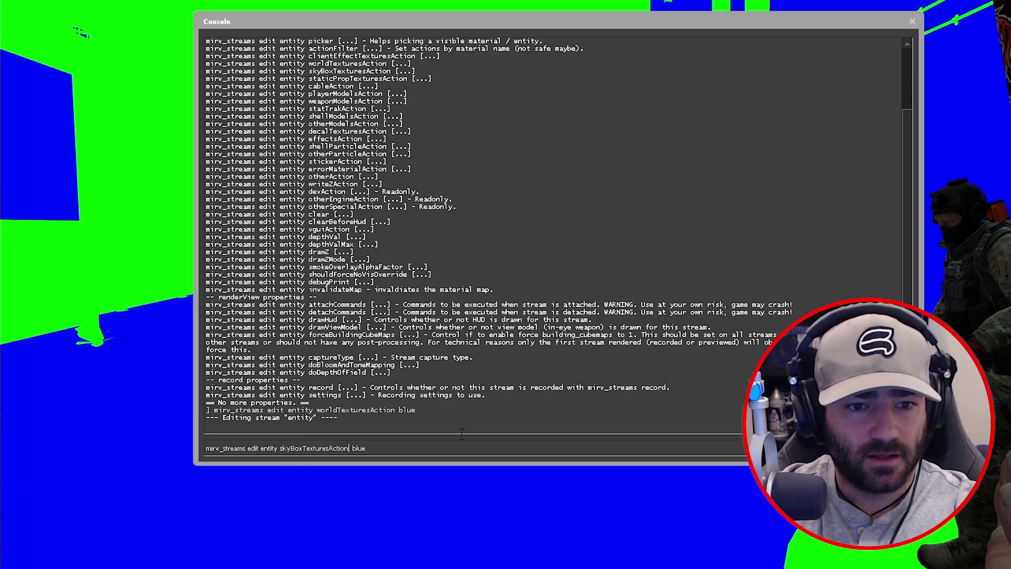
key("Delete")
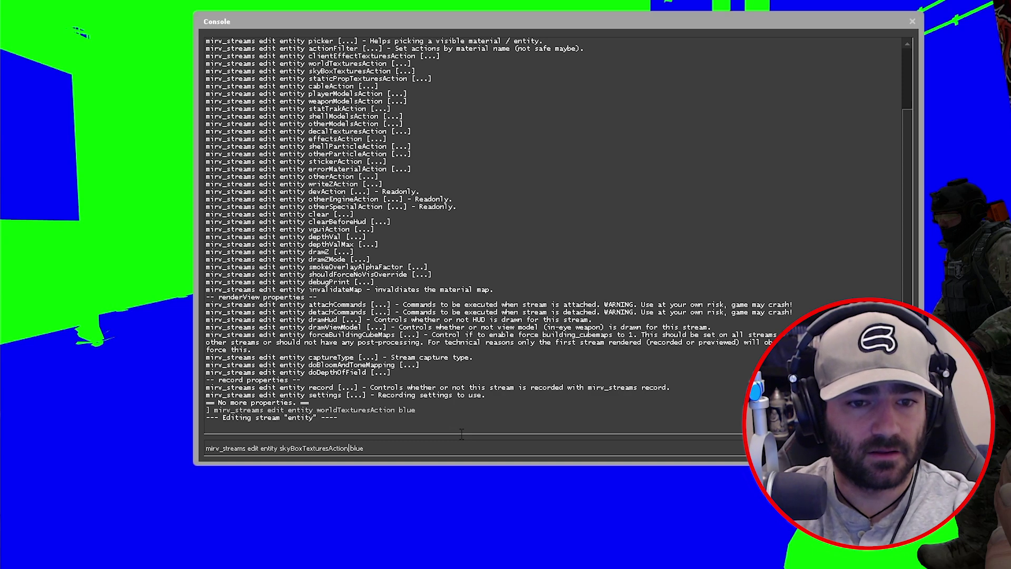
key("Right")
key("Right")
key("Right")
key("Right")
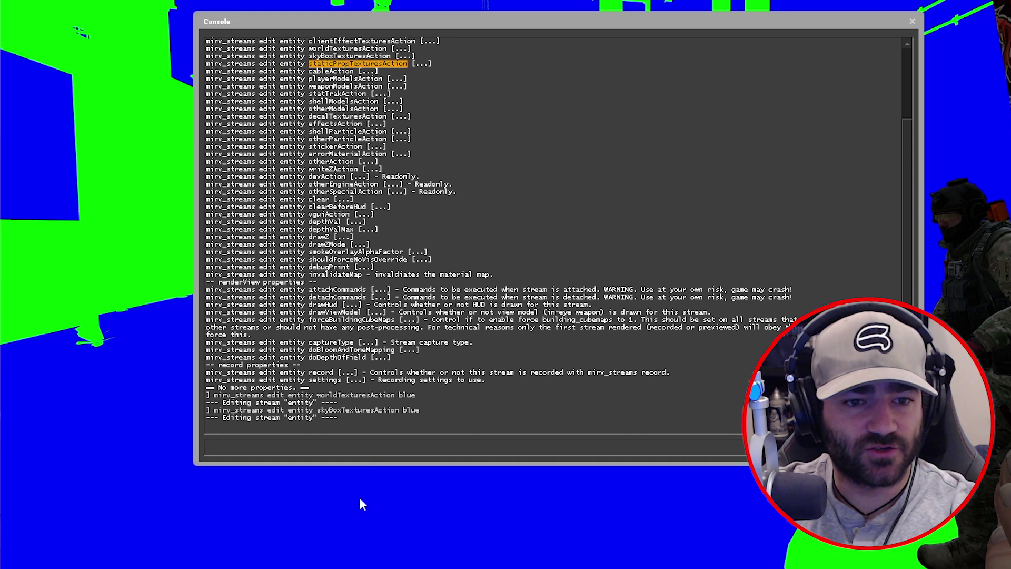
- Set the entity stream's staticPropTexturesAction to blue
key("Up")
key("Left")
key("Left")
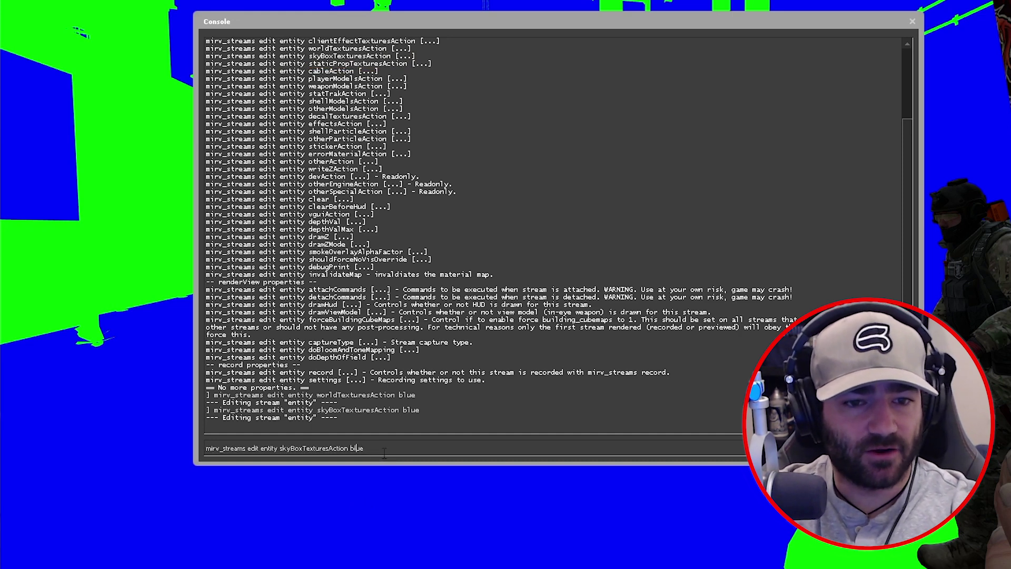
key("BackSpace")
key("BackSpace")
key("BackSpace")
key("BackSpace")
key("BackSpace")
key("BackSpace")
key("BackSpace")
key("BackSpace")
key("BackSpace")
key("BackSpace")
key("BackSpace")
key("BackSpace")
key("BackSpace")
key("BackSpace")
key("BackSpace")
key("BackSpace")
key("BackSpace")
key("BackSpace")
key("BackSpace")
key("BackSpace")
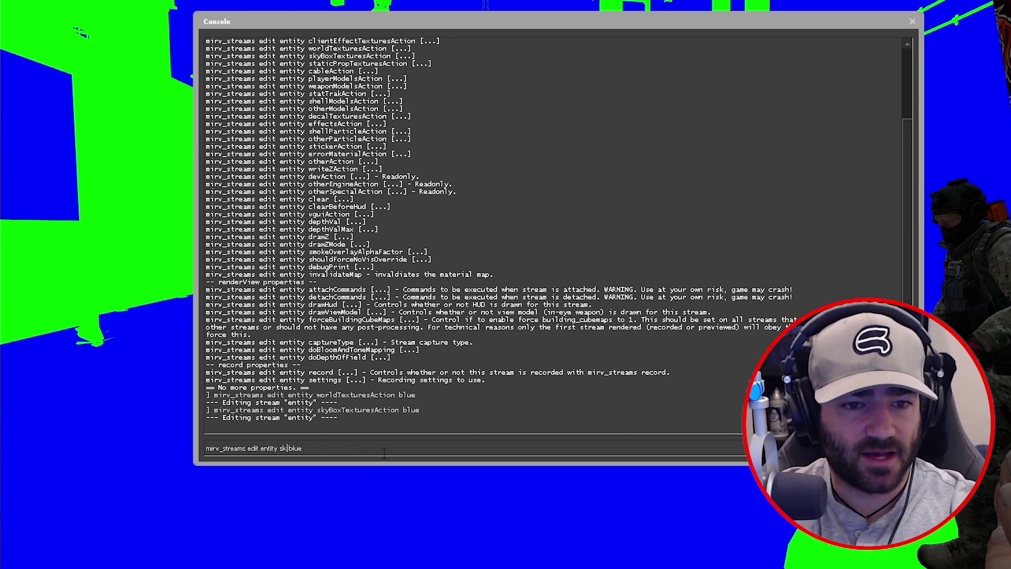
type("staticPropTexturesAction")
key("Return")
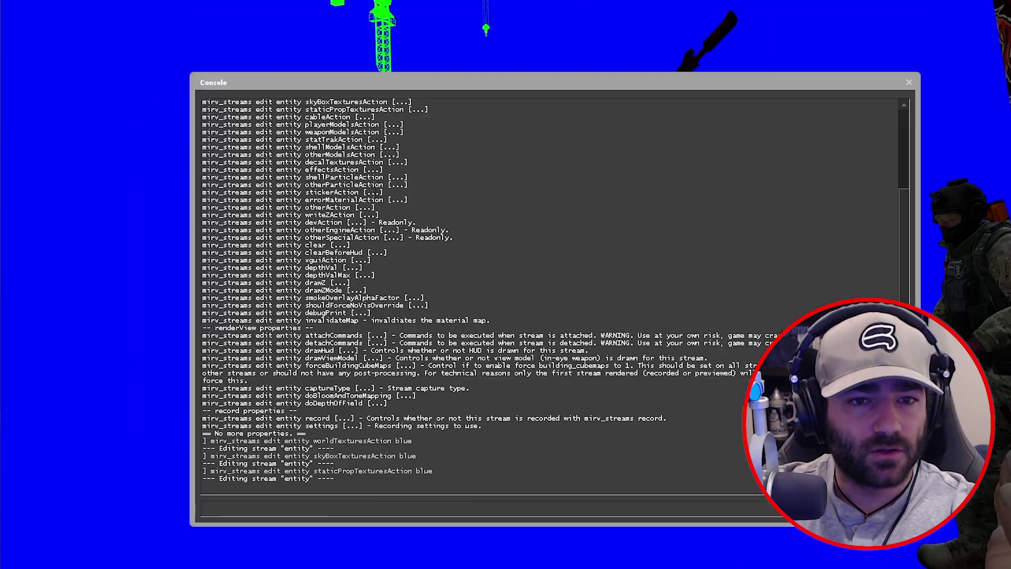
- Set the entity stream's cableAction to blue
left_click_drag(305, 117, 351, 117)
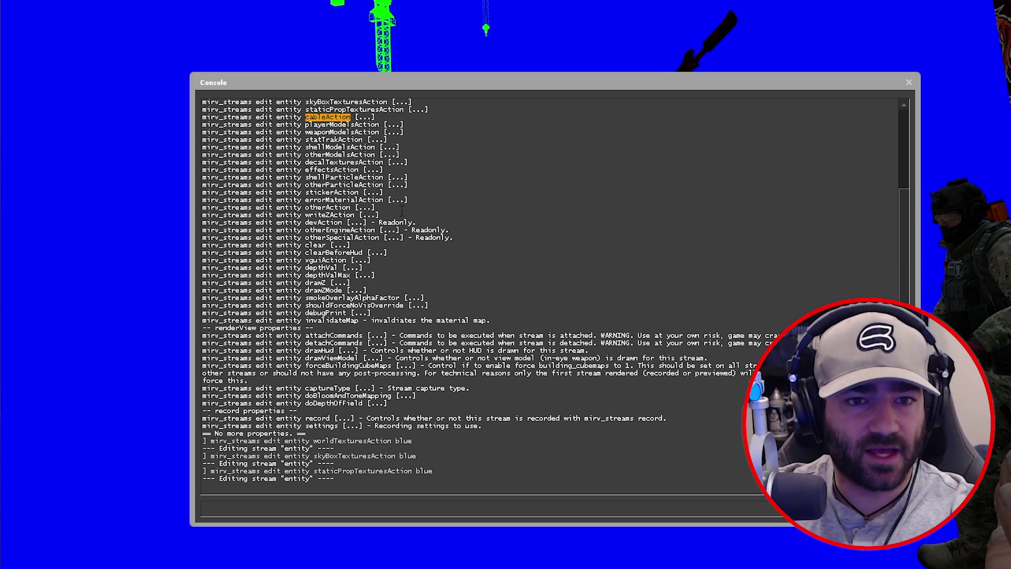
scroll(401, 211, "up", 1)
scroll(427, 489, "down", 1)
key("Up")
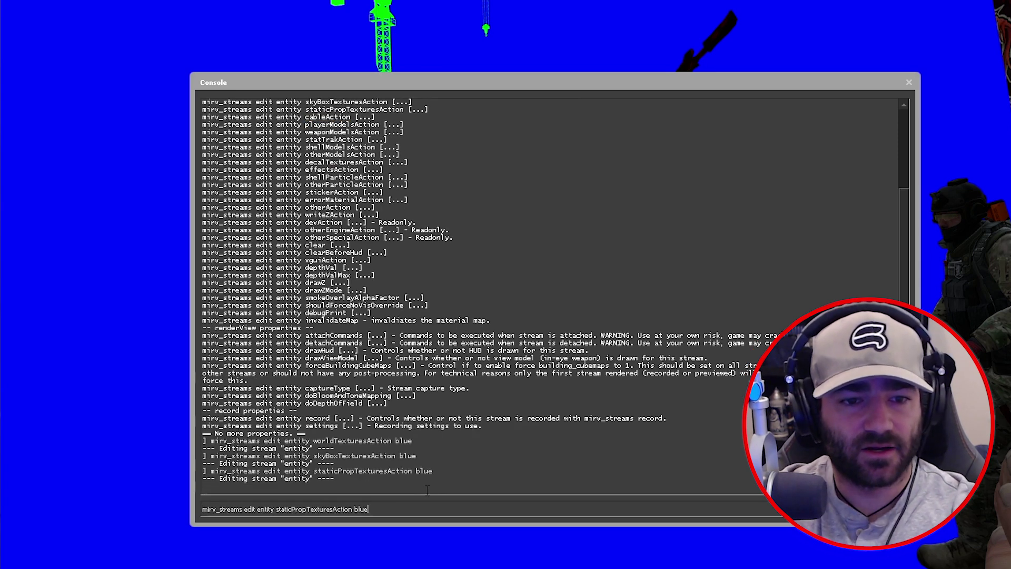
key("BackSpace")
key("BackSpace")
key("BackSpace")
key("BackSpace")
key("BackSpace")
key("BackSpace")
key("BackSpace")
key("BackSpace")
key("BackSpace")
key("BackSpace")
key("BackSpace")
key("BackSpace")
key("BackSpace")
key("BackSpace")
key("BackSpace")
key("BackSpace")
key("BackSpace")
key("BackSpace")
key("BackSpace")
key("BackSpace")
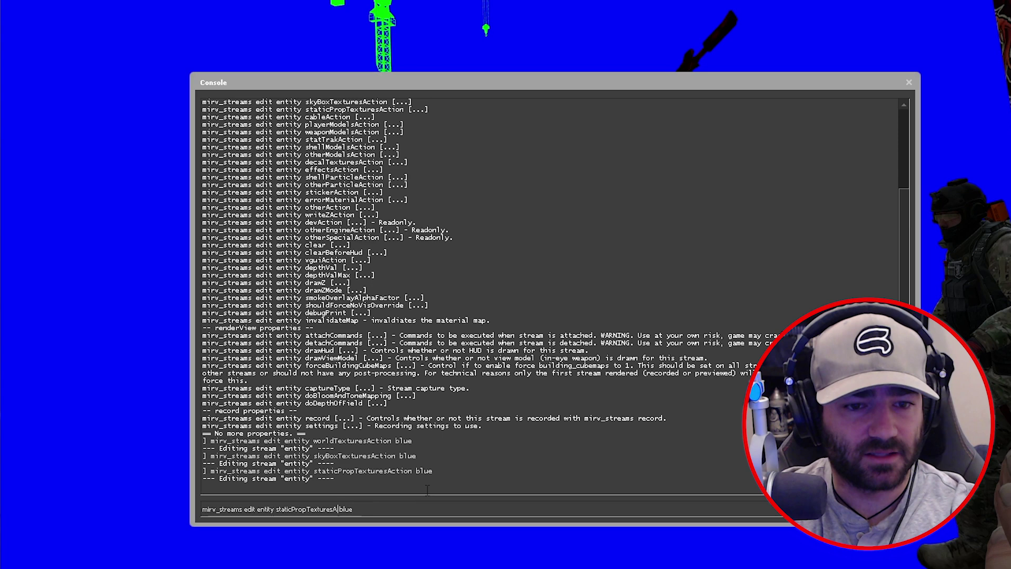
key("BackSpace")
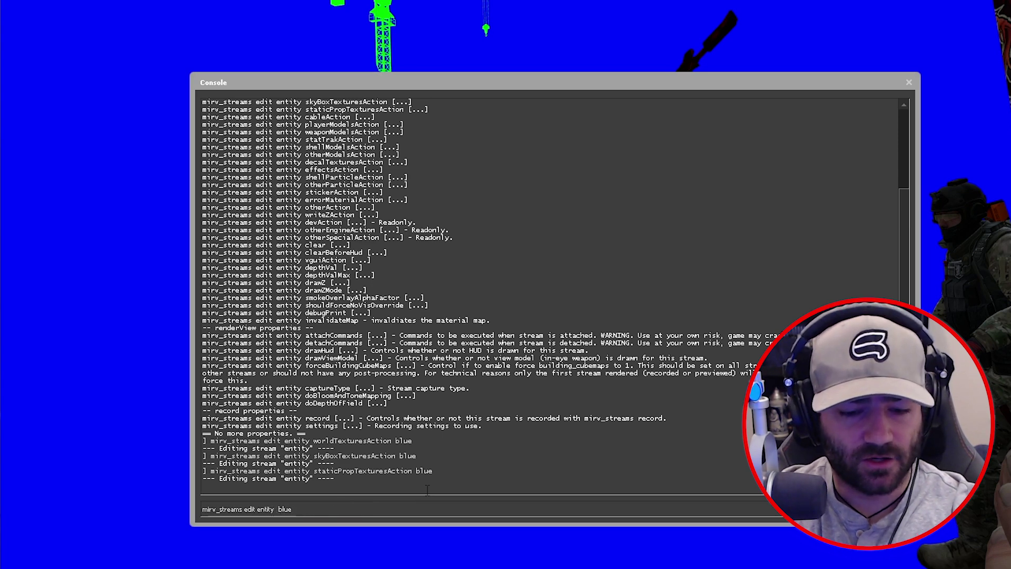
type("cableAction")
key("Return")
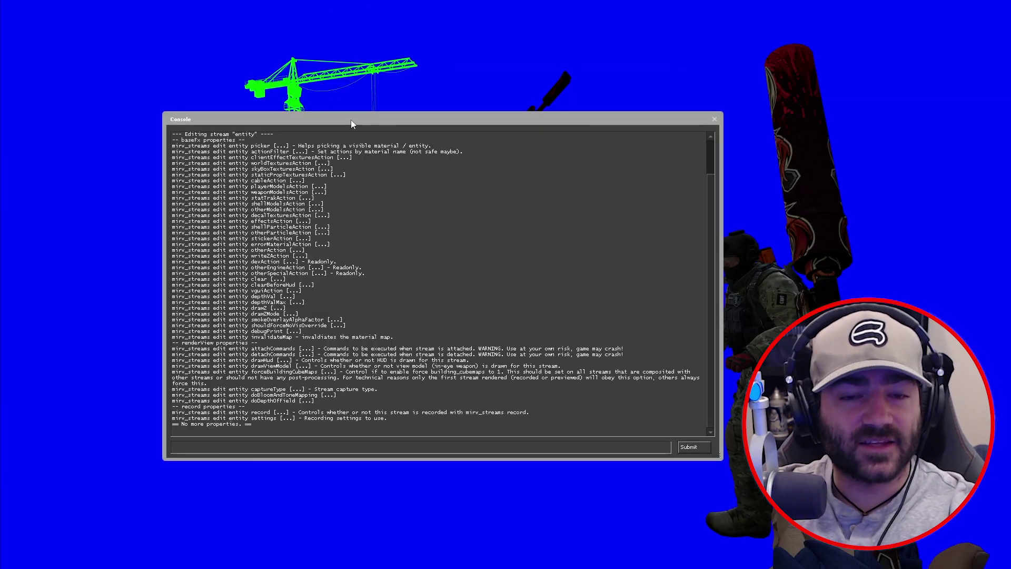
- Set otherModelsAction to blue on the entity stream, then close the console to view the scene
left_click_drag(350, 119, 544, 189)
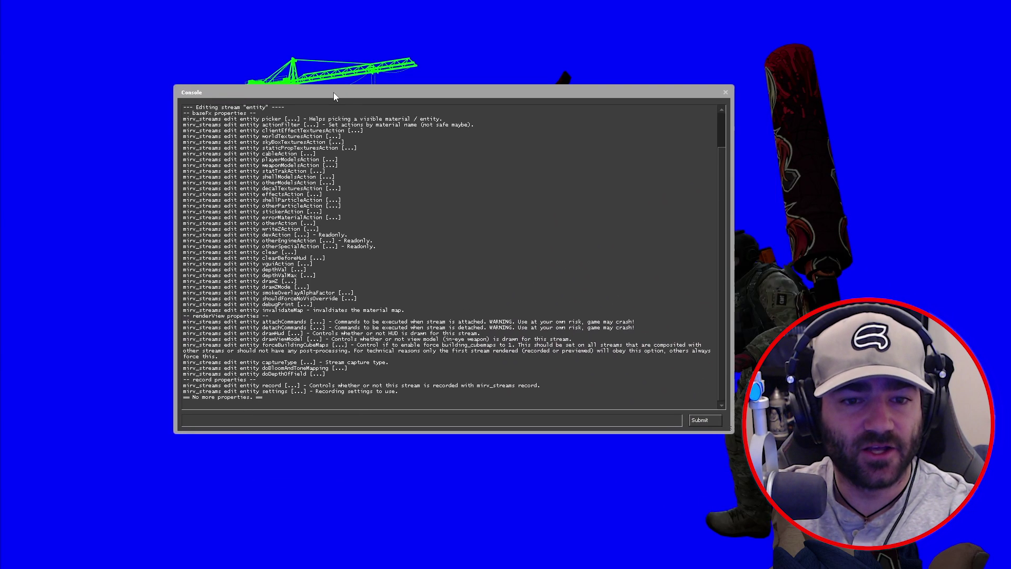
left_click_drag(333, 93, 338, 98)
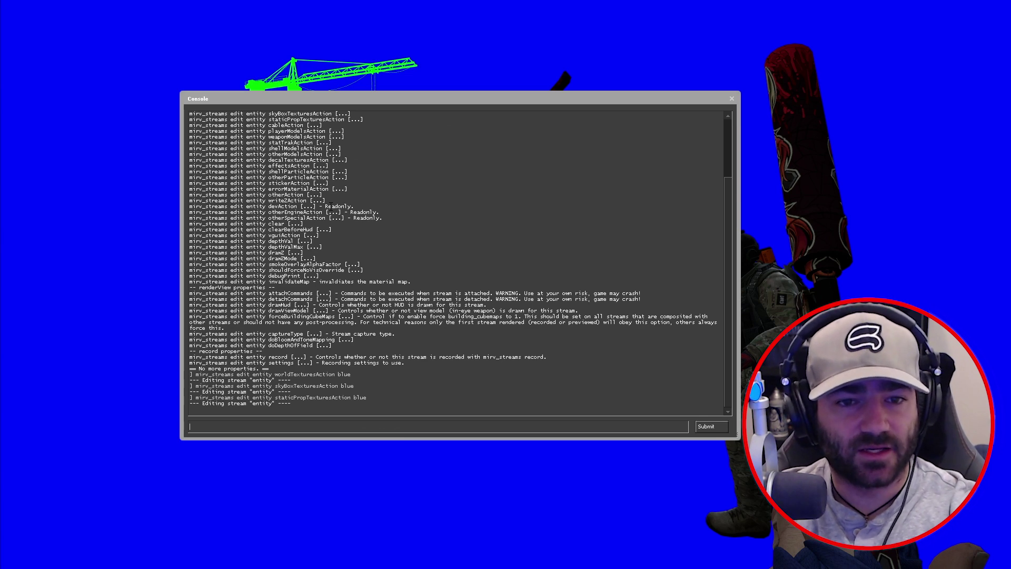
key("Up")
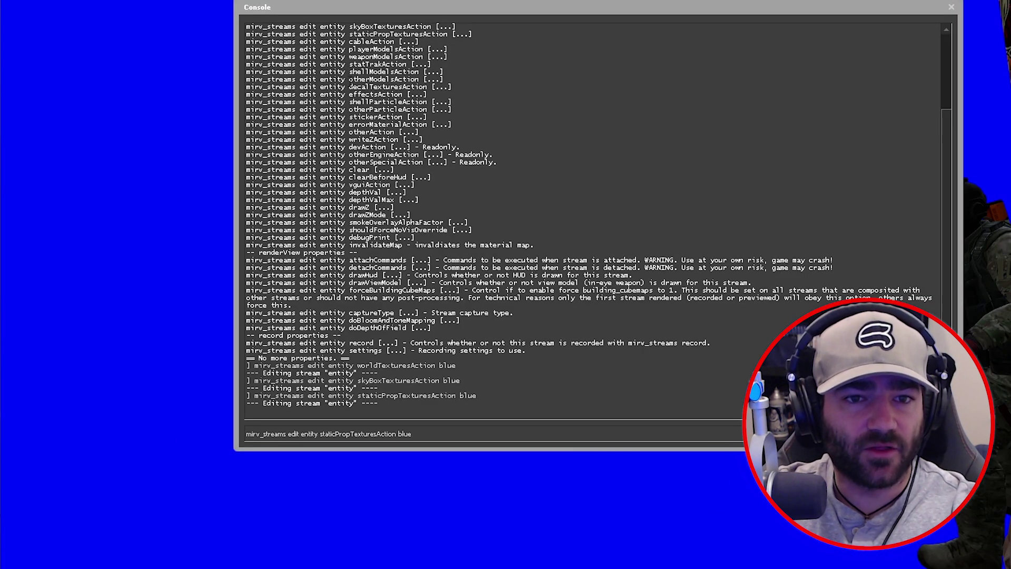
left_click_drag(350, 79, 420, 79)
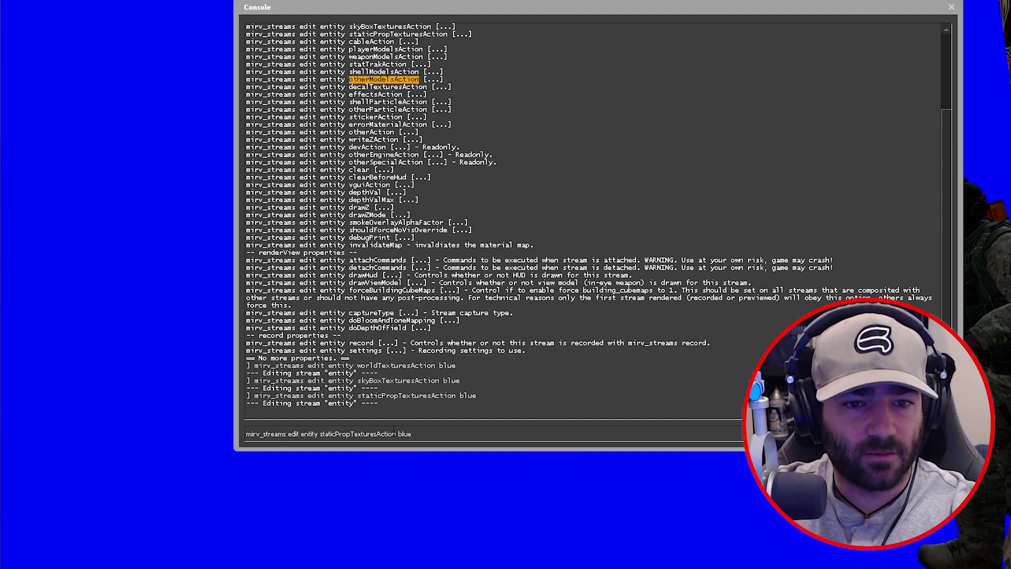
left_click(396, 434)
key("BackSpace")
key("BackSpace")
key("BackSpace")
key("BackSpace")
key("BackSpace")
key("BackSpace")
key("BackSpace")
key("BackSpace")
key("BackSpace")
key("BackSpace")
key("BackSpace")
key("BackSpace")
key("BackSpace")
key("BackSpace")
key("BackSpace")
key("BackSpace")
key("BackSpace")
key("BackSpace")
key("BackSpace")
key("BackSpace")
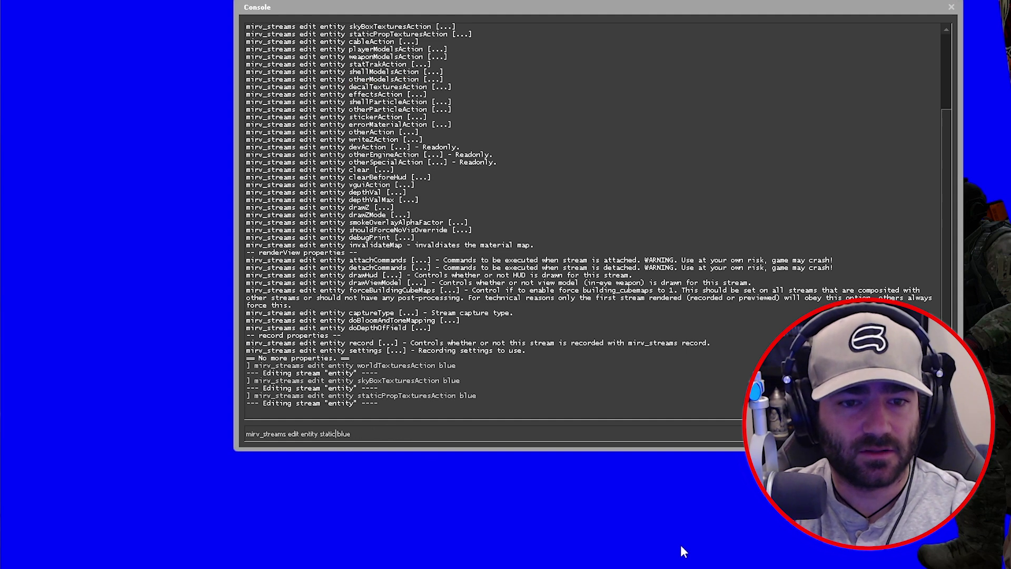
type("otherModelsAction")
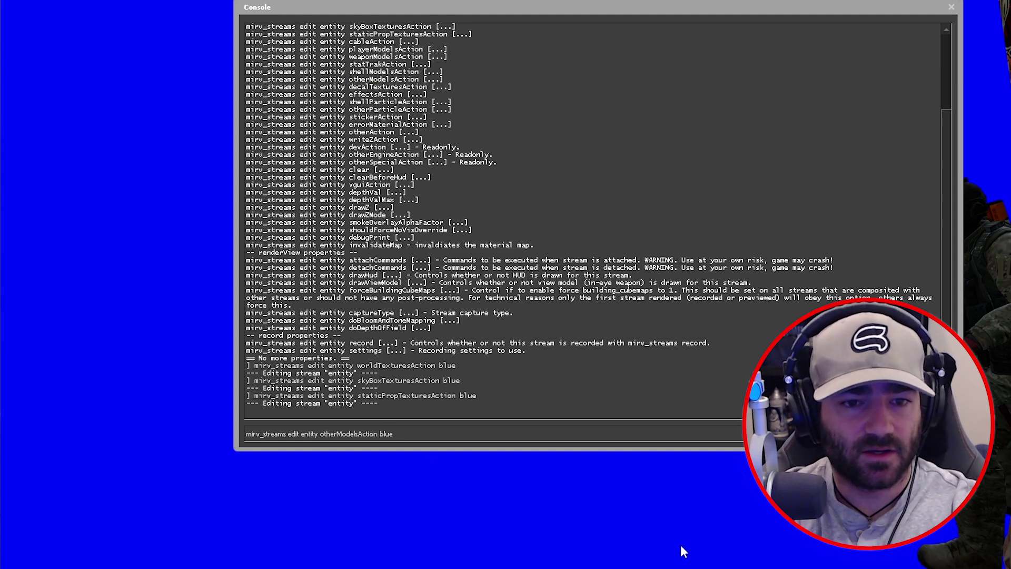
key("Return")
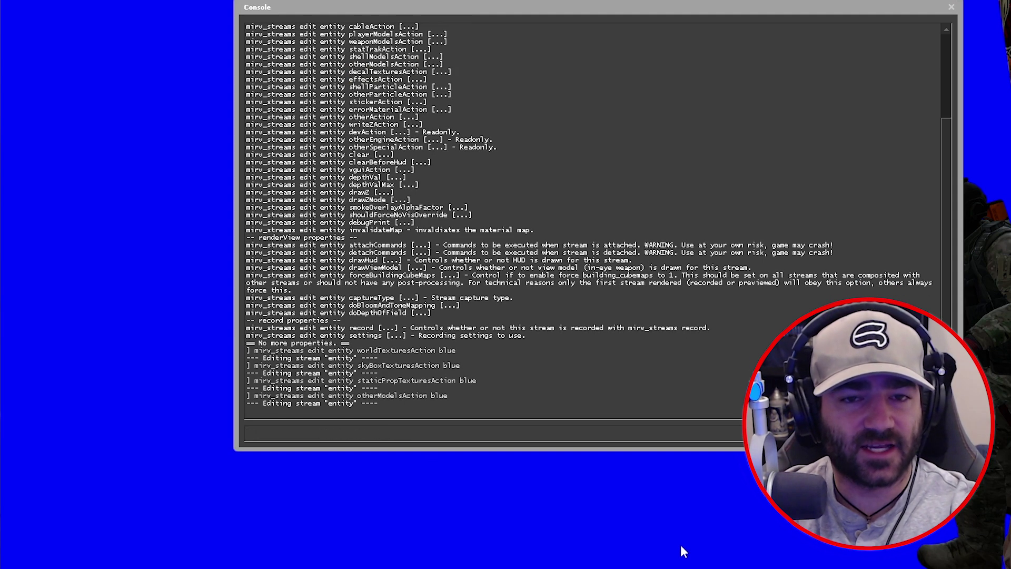
key("grave")
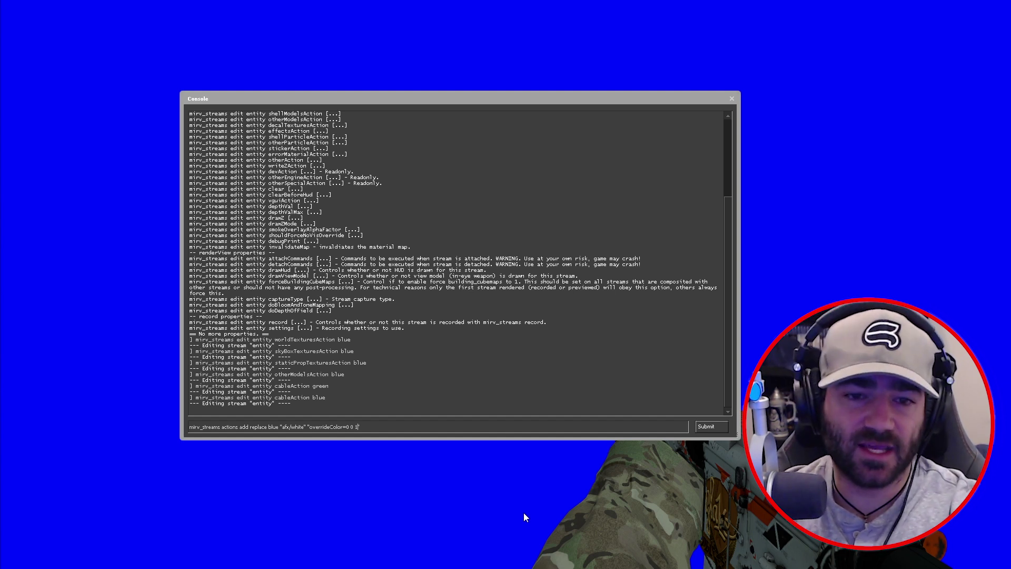
- Turn the recalled blue action command into a 'red' action with overrideColor=1 0 0
key("BackSpace")
type("0")
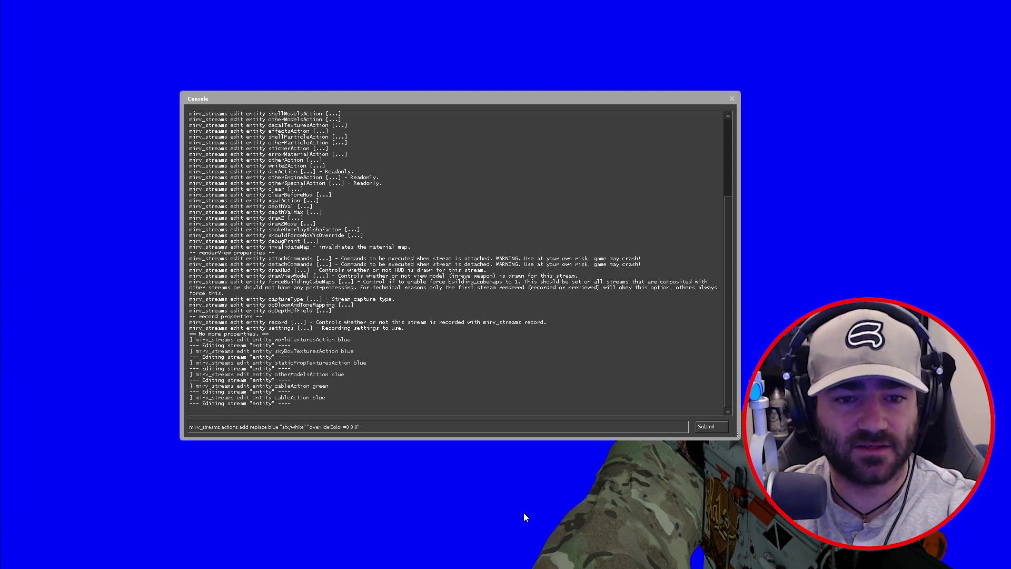
key("BackSpace")
type("1")
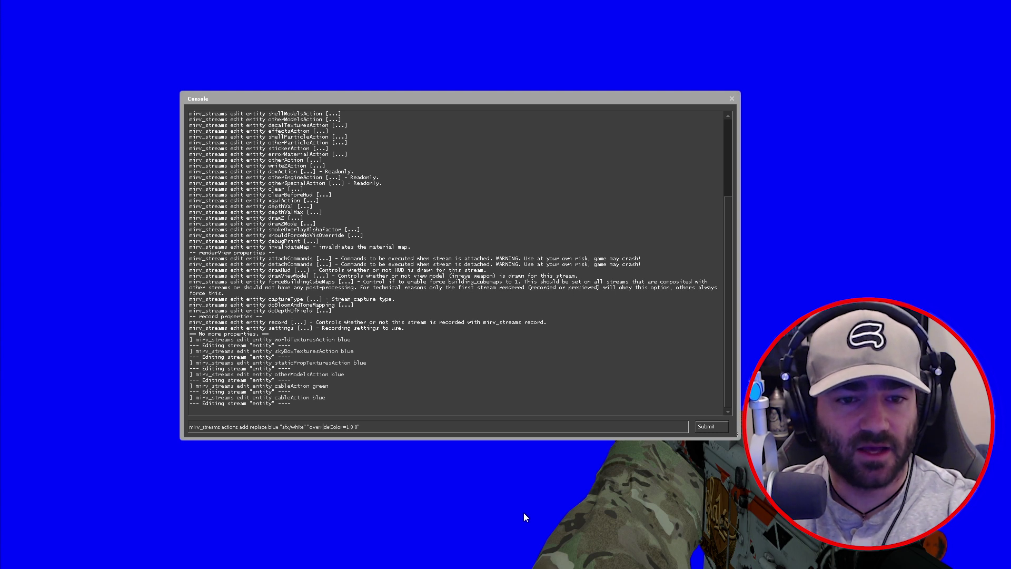
key("BackSpace")
key("BackSpace")
key("BackSpace")
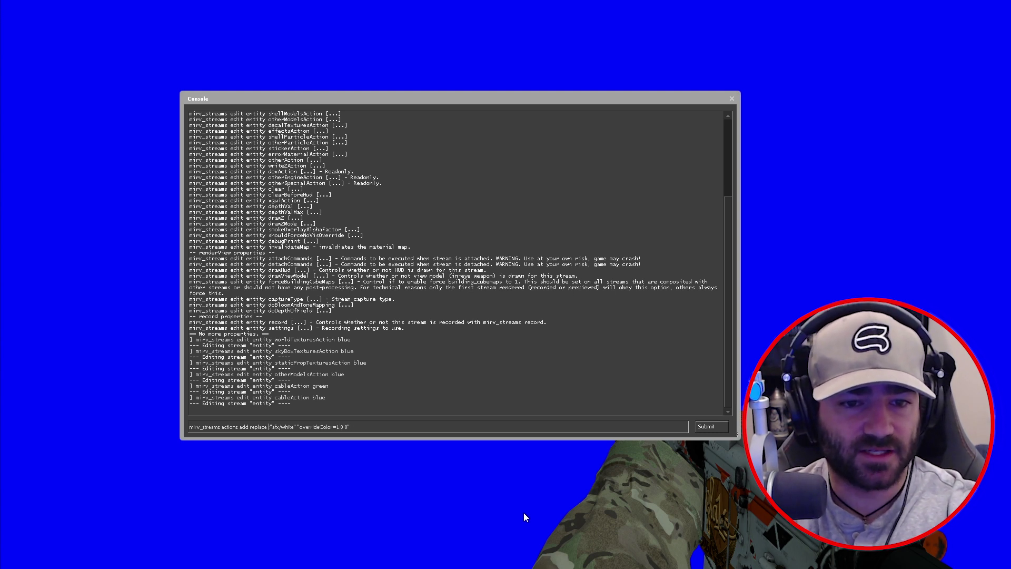
key("Delete")
type("red")
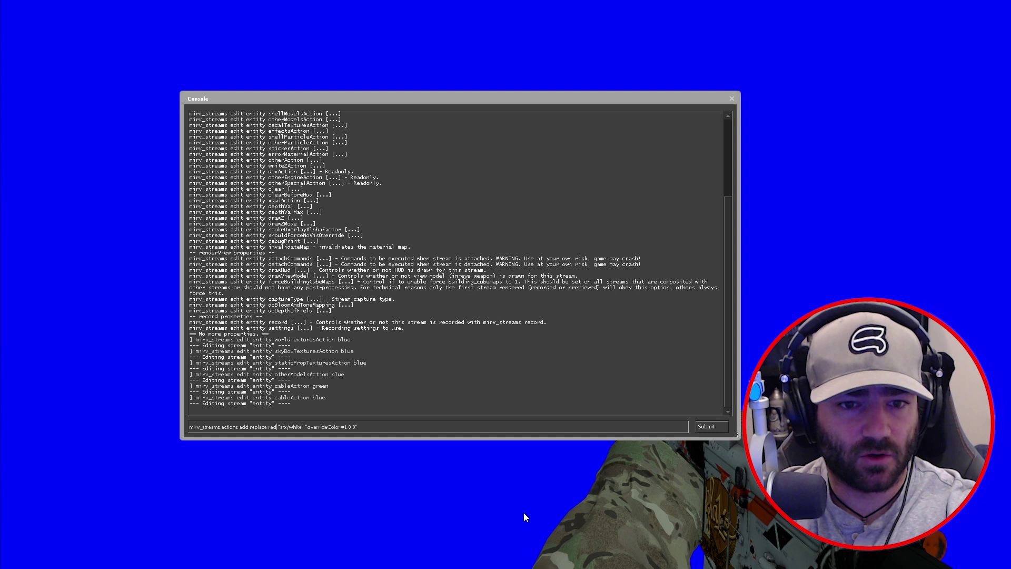
key("Return")
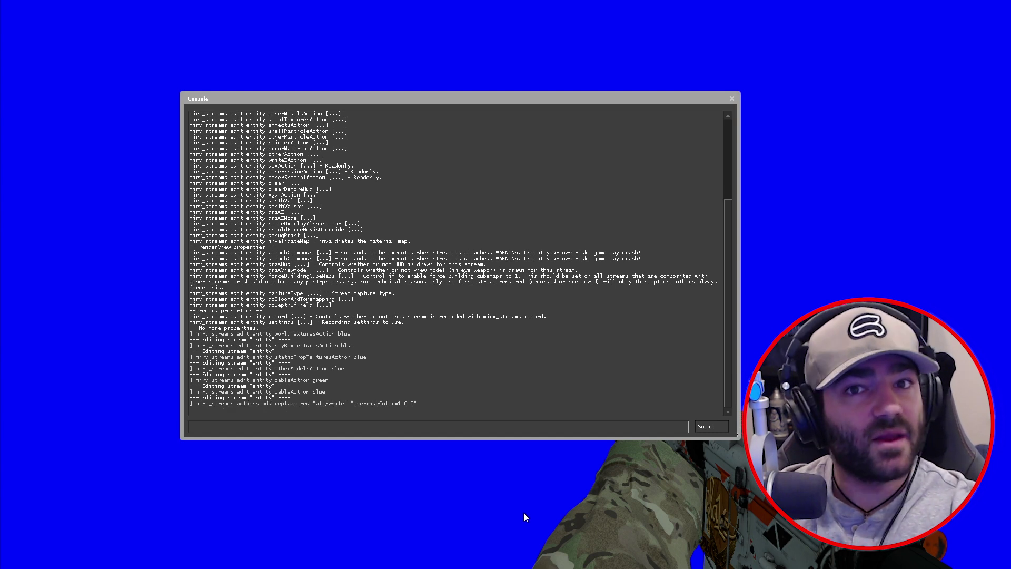